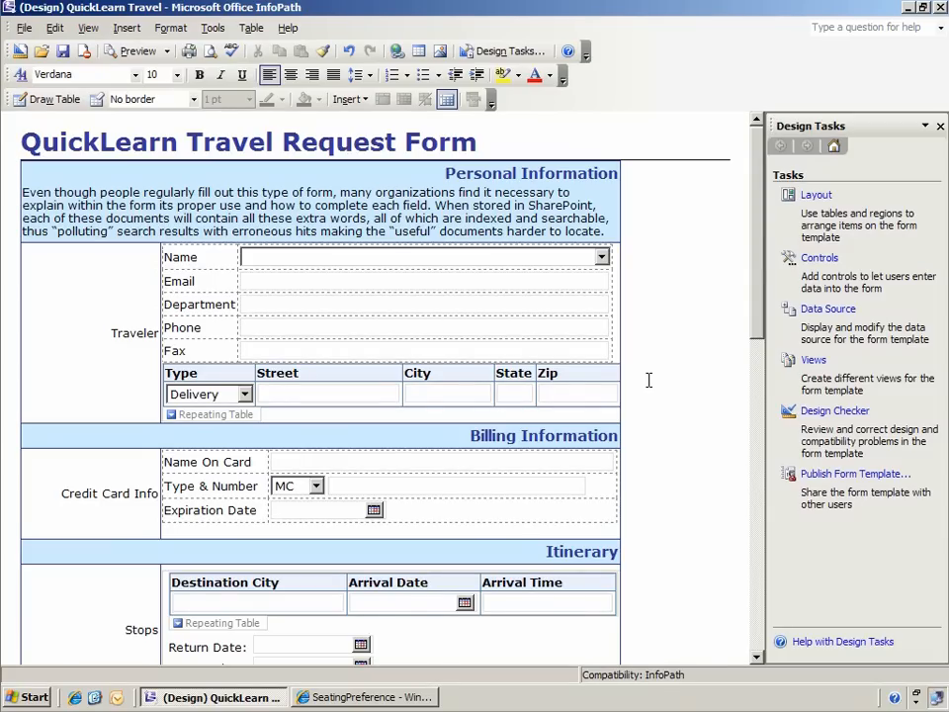
Examine the Seating and Meal Preference fields in the Airline row of the Travel Preferences section
left_click(762, 400)
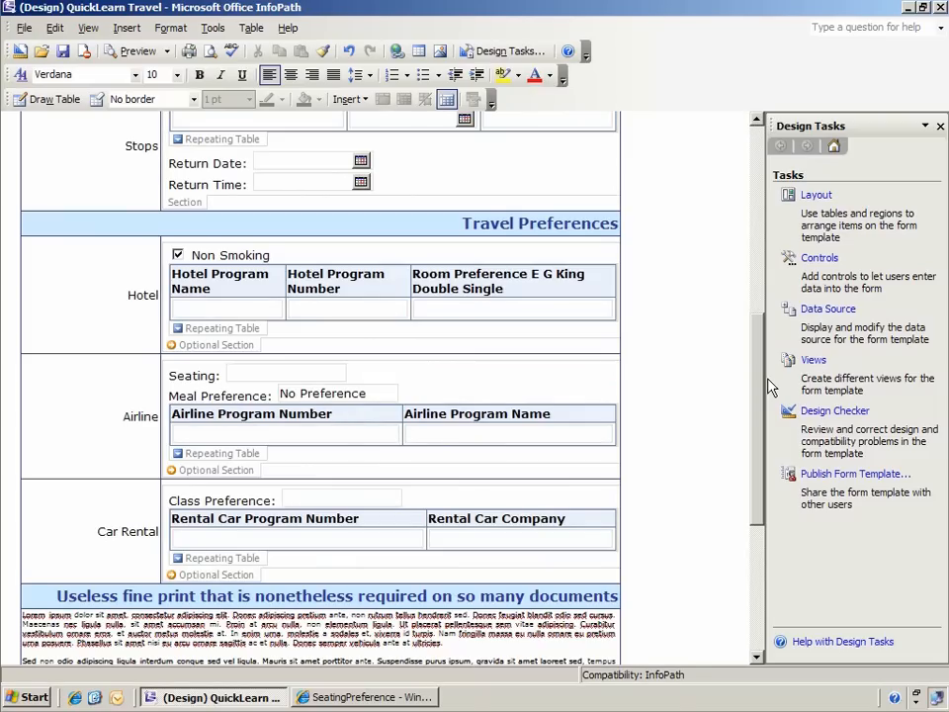
double_click(610, 224)
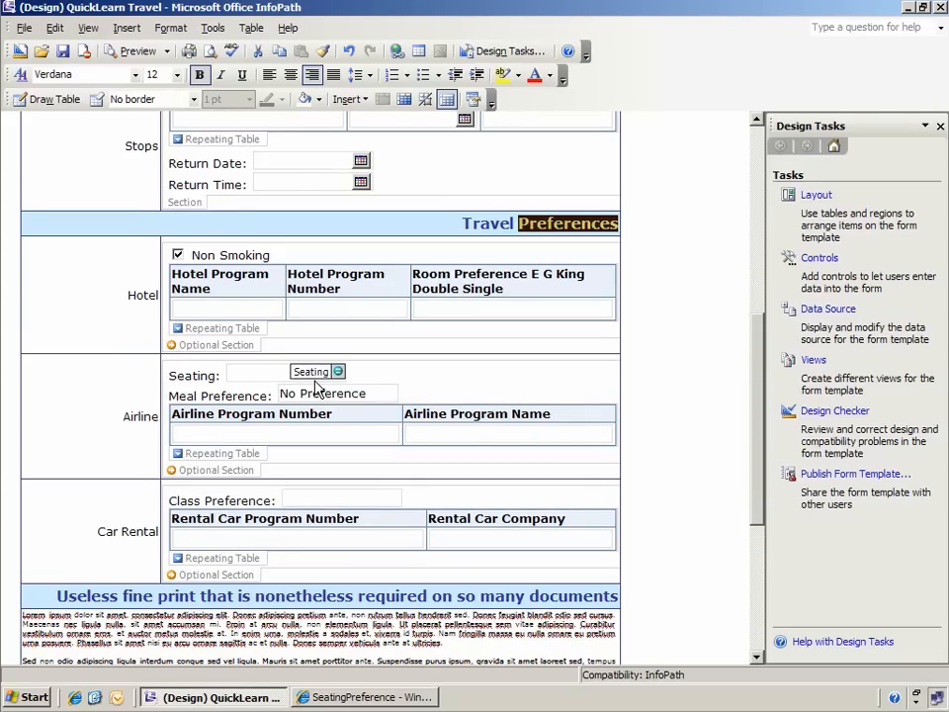
left_click(276, 382)
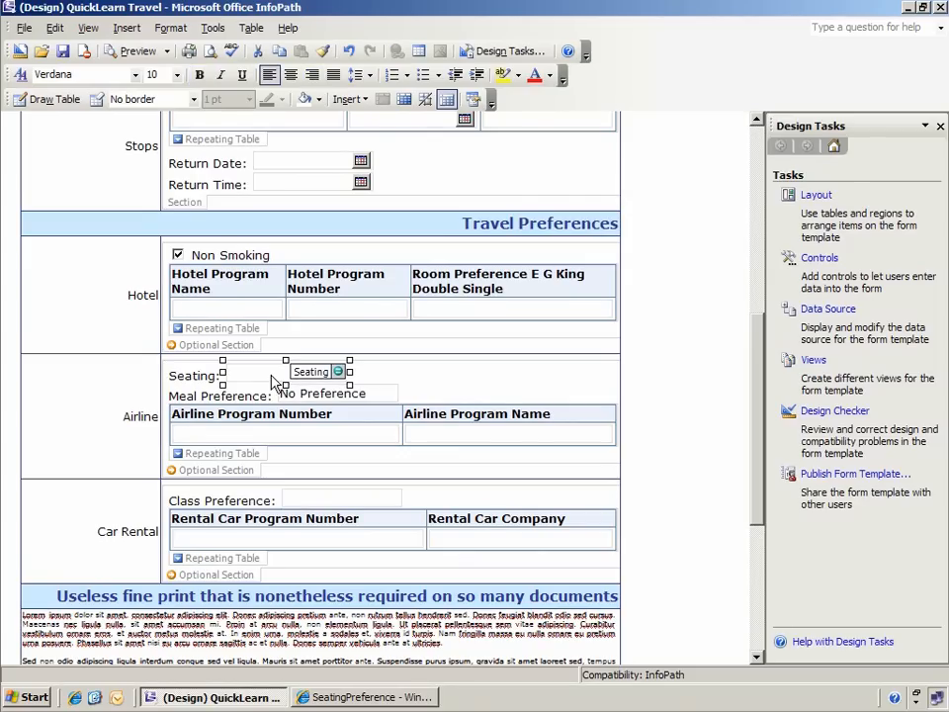
left_click(351, 406)
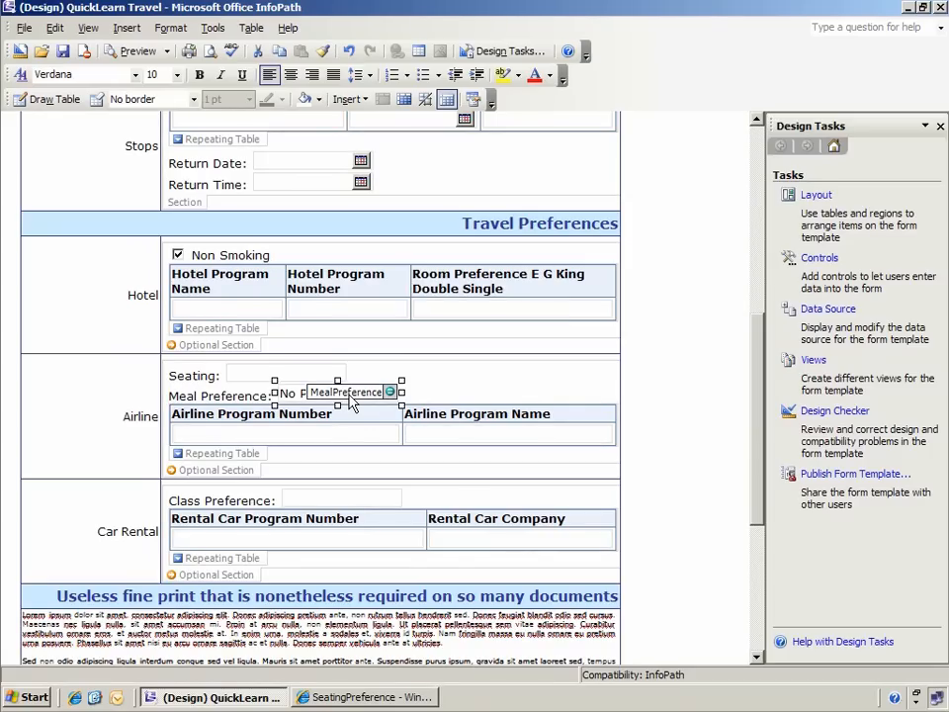
Switch to Internet Explorer to review the SeatingPreference and MealPreference lists on the Travel site, and return to the InfoPath form
left_click(362, 698)
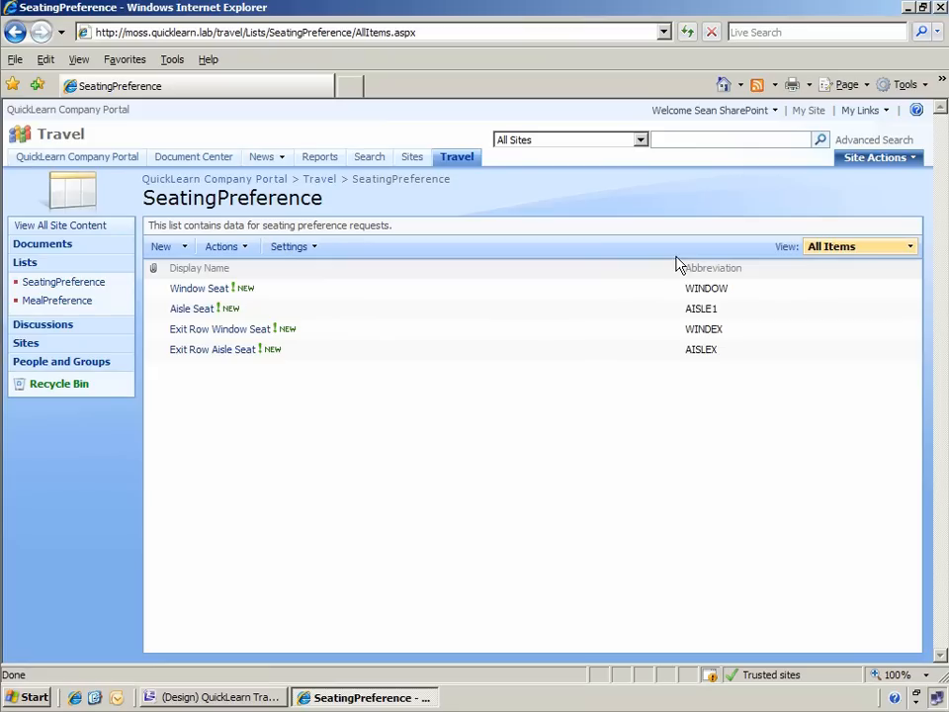
left_click(74, 303)
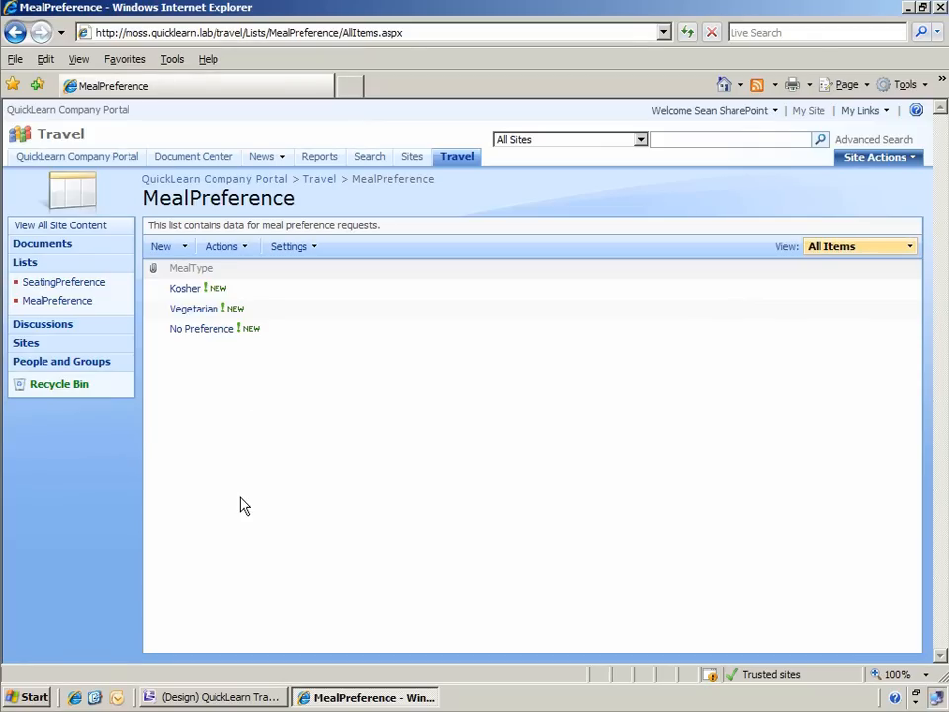
left_click(210, 698)
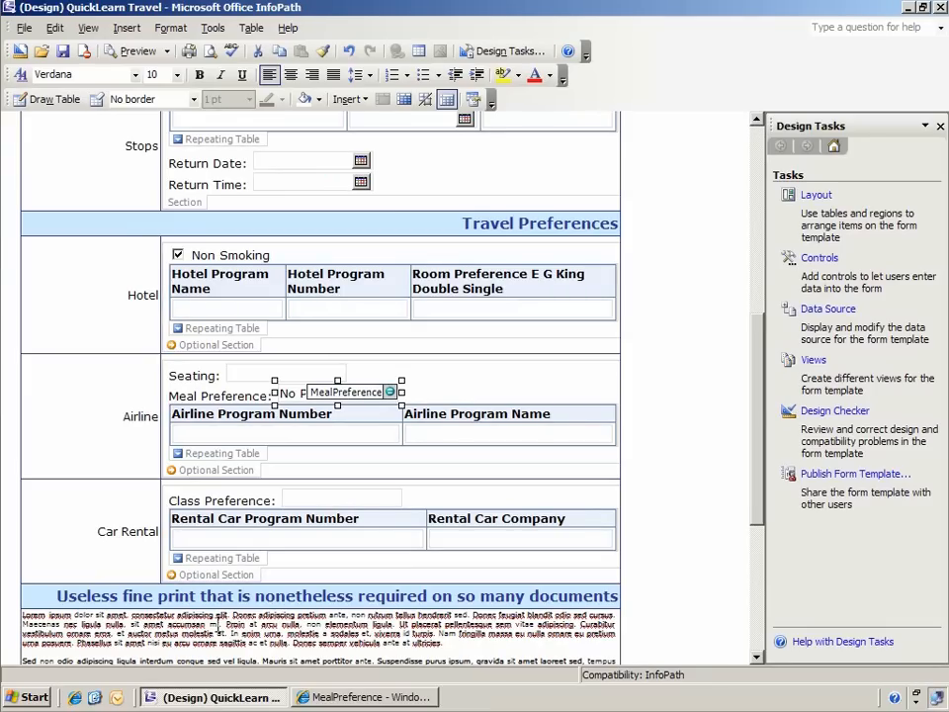
Change the Seating text box in the Airline section to a drop-down list box
right_click(249, 382)
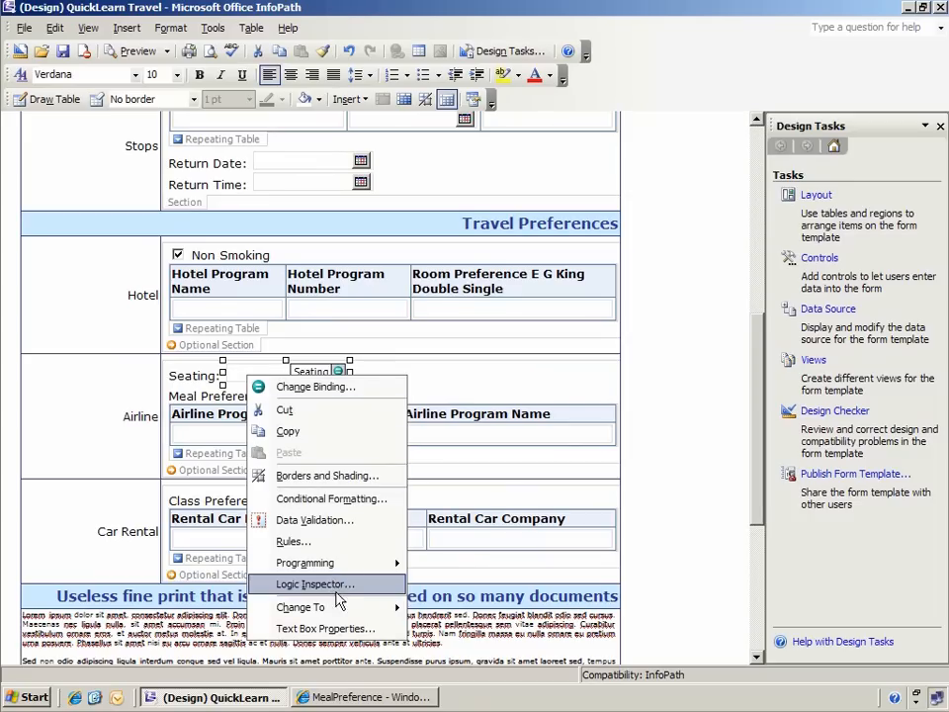
mouse_move(336, 607)
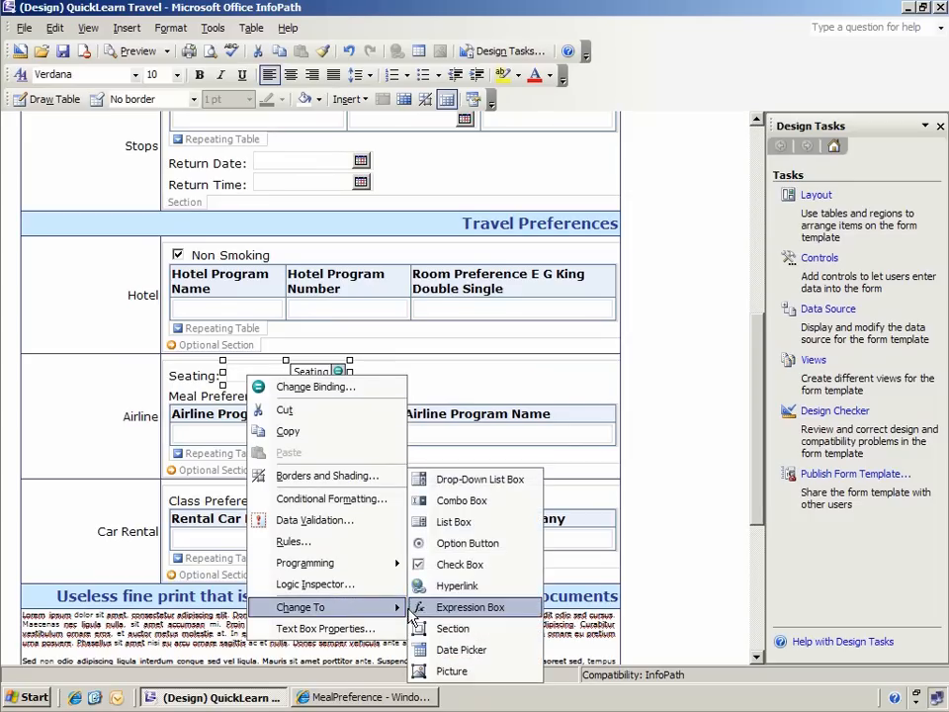
left_click(471, 482)
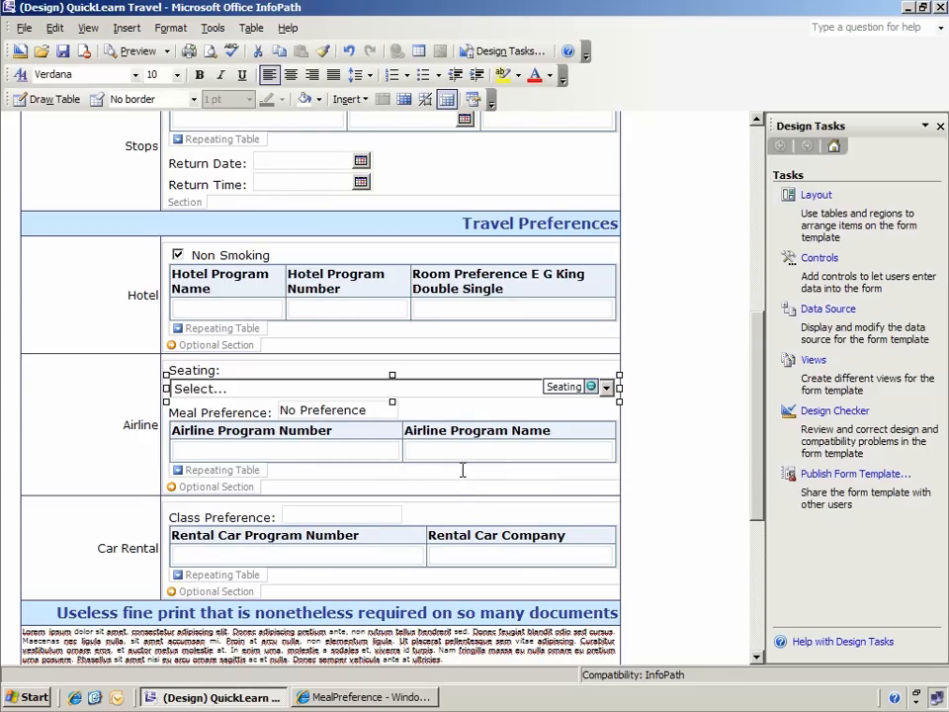
Set the Seating drop-down's list box entries to look up values from an external data source
right_click(377, 393)
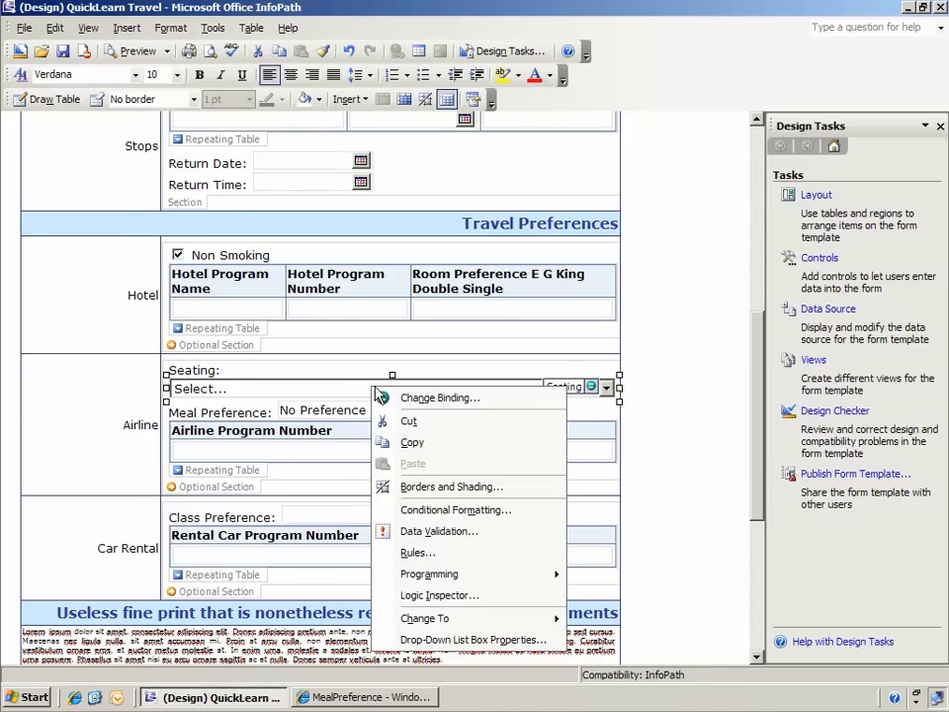
left_click(425, 640)
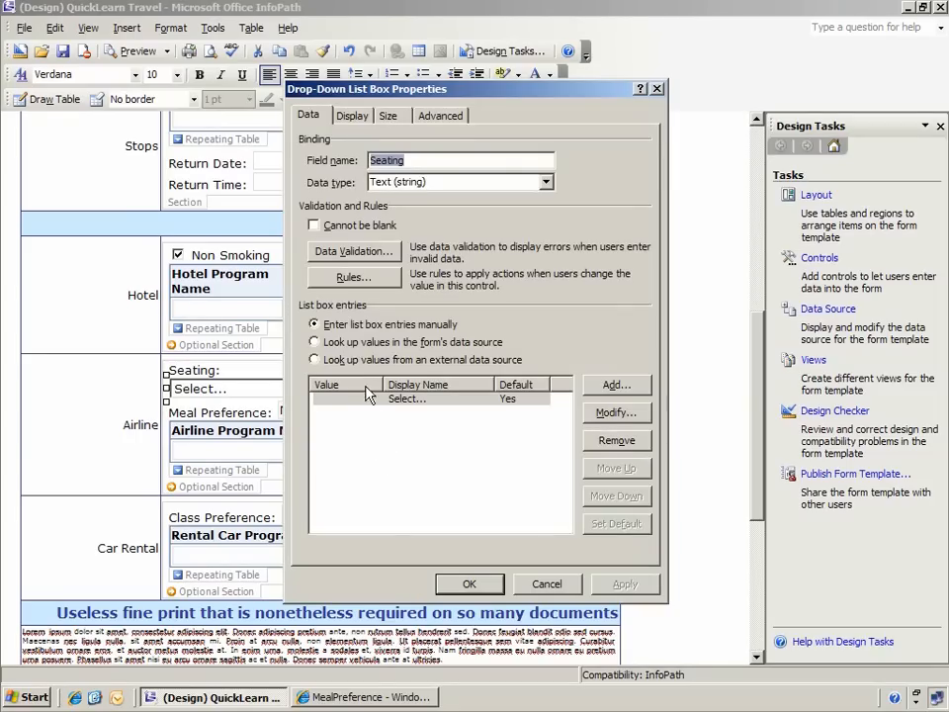
left_click(365, 359)
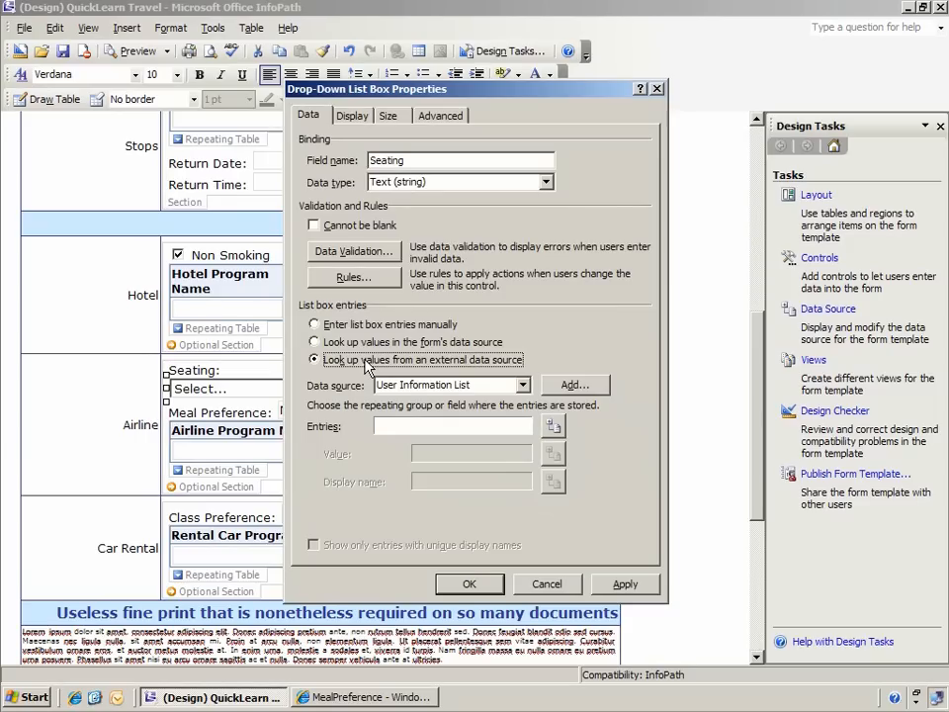
left_click(574, 388)
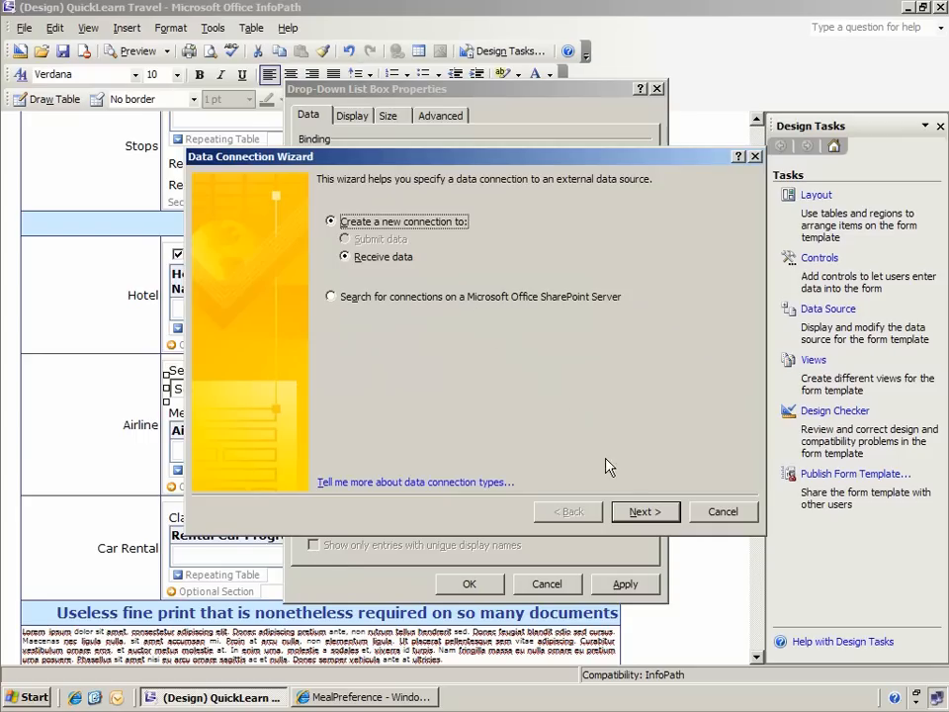
left_click(633, 510)
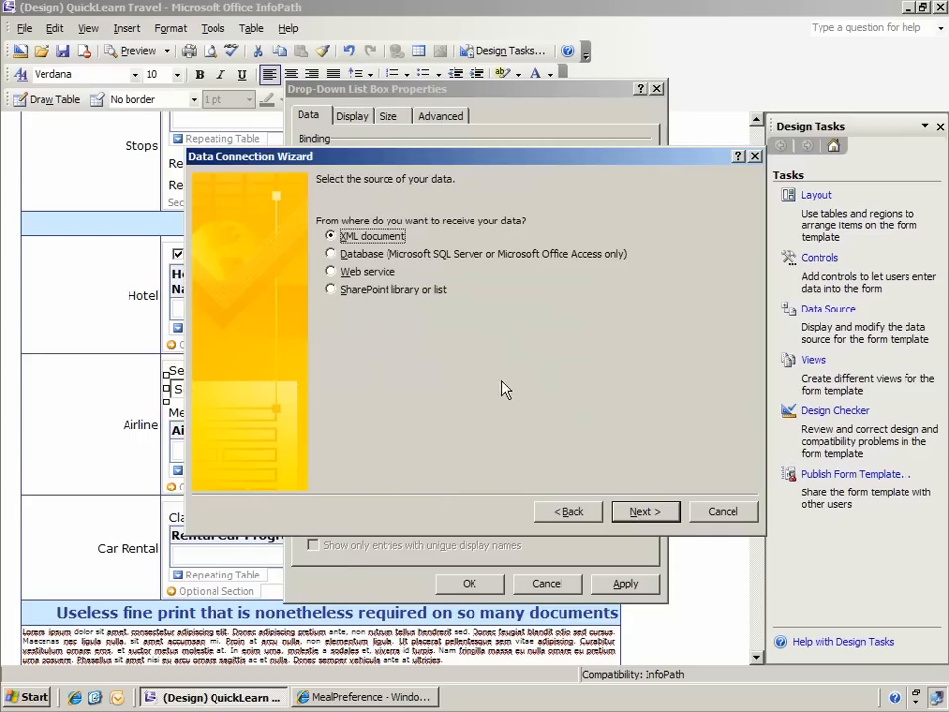
left_click(423, 283)
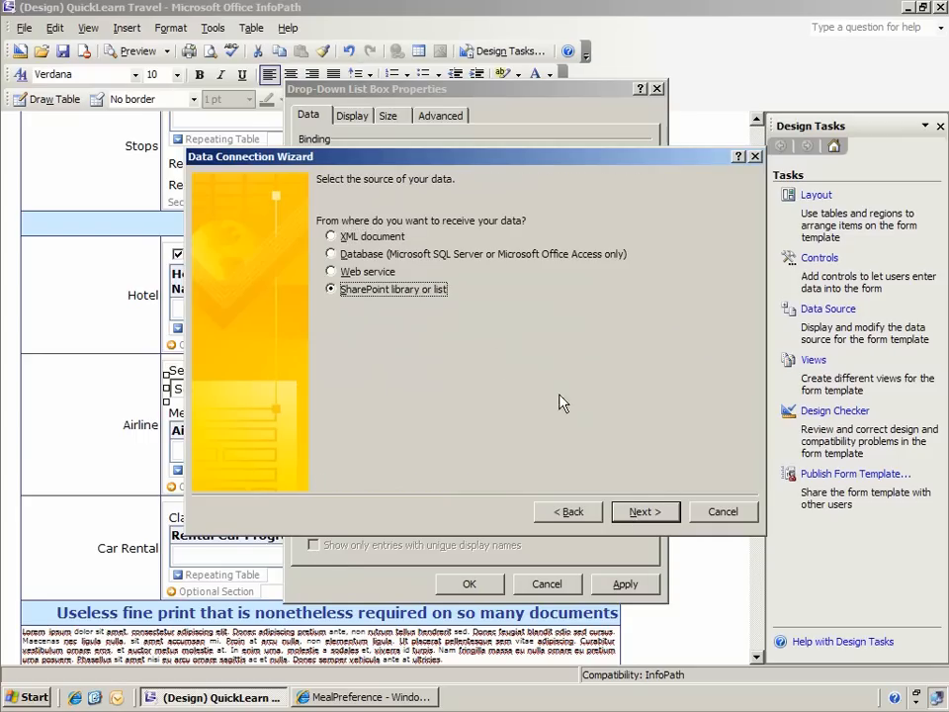
left_click(638, 514)
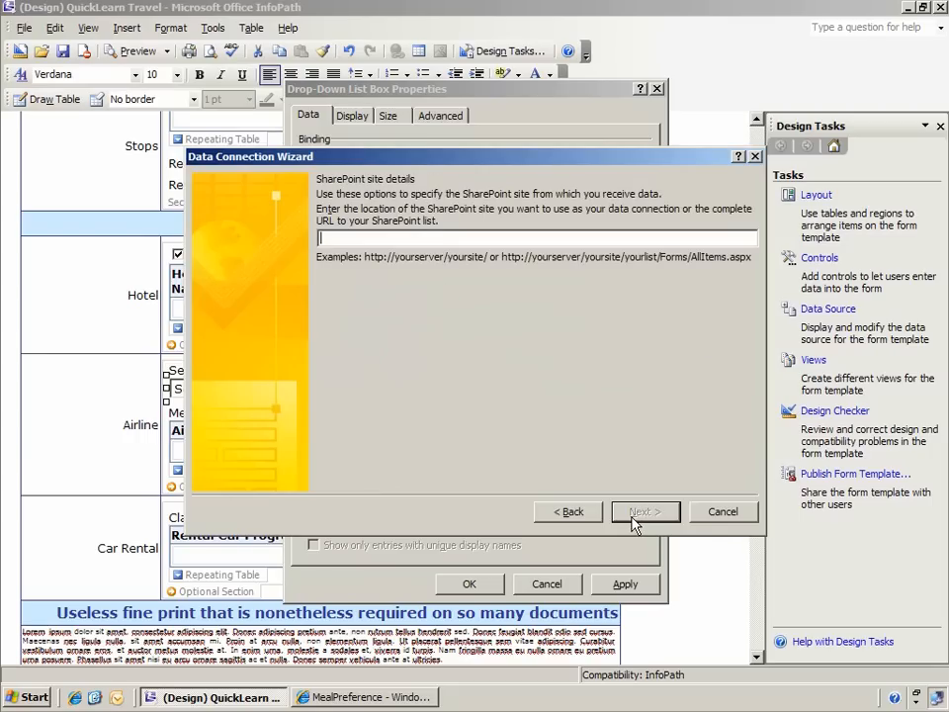
type("http://moss.quicklearn.lab/travel/")
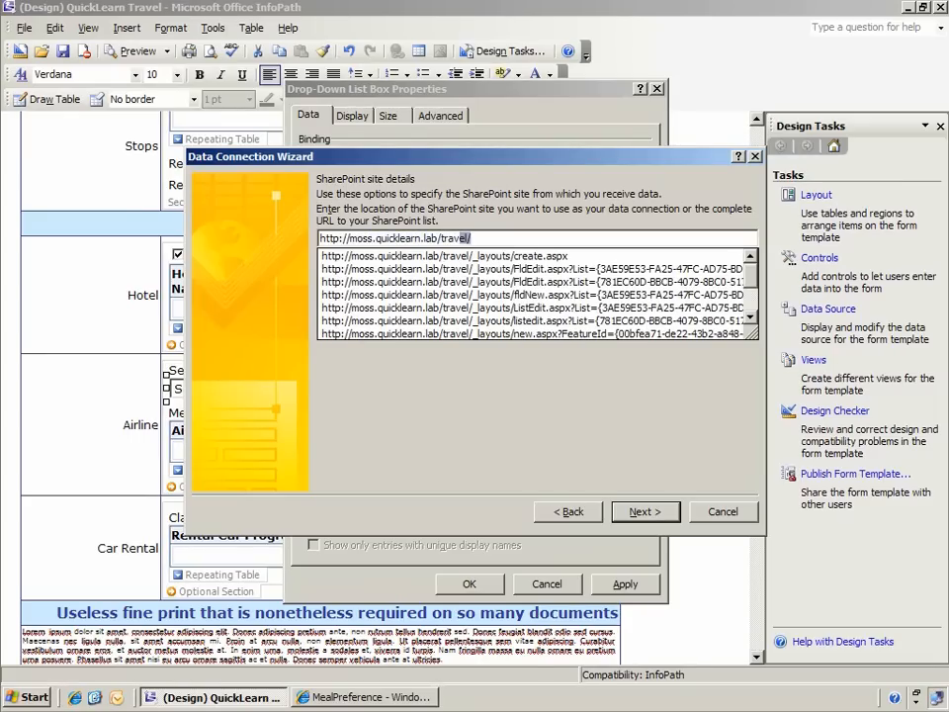
left_click(644, 511)
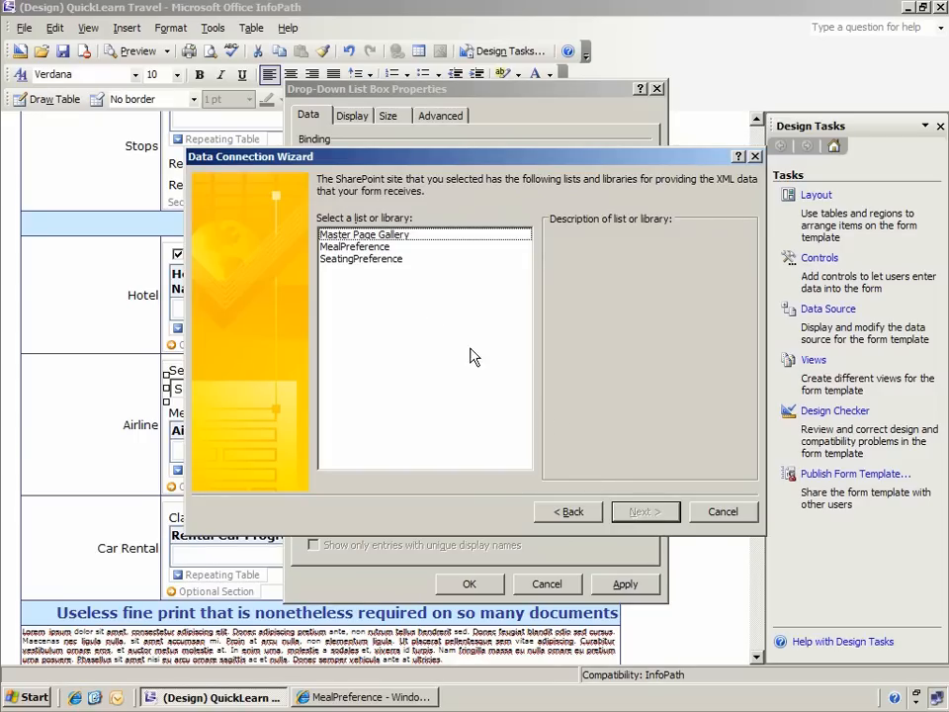
Choose the SeatingPreference list, include Display_Name alongside Abbreviation, and finish the connection without storing a copy of the data in the template
left_click(402, 260)
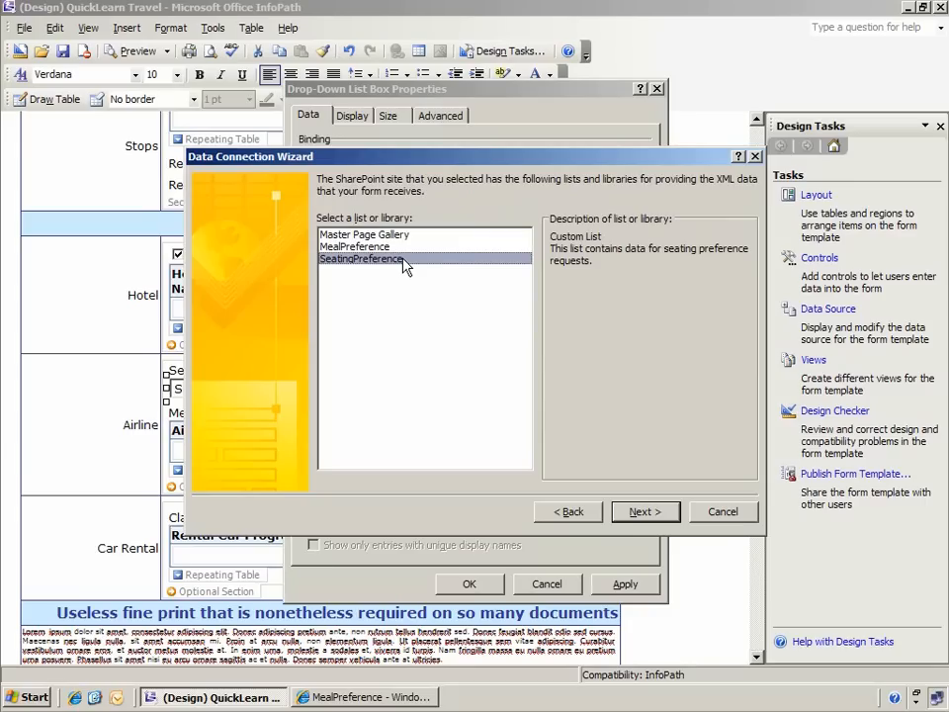
left_click(623, 512)
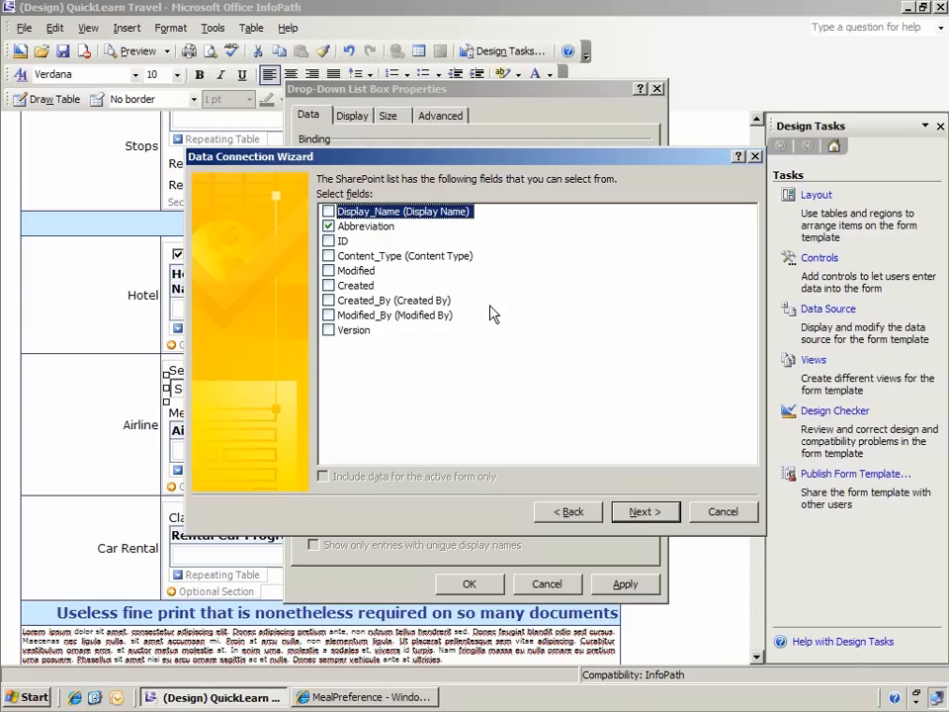
left_click(329, 212)
left_click(639, 513)
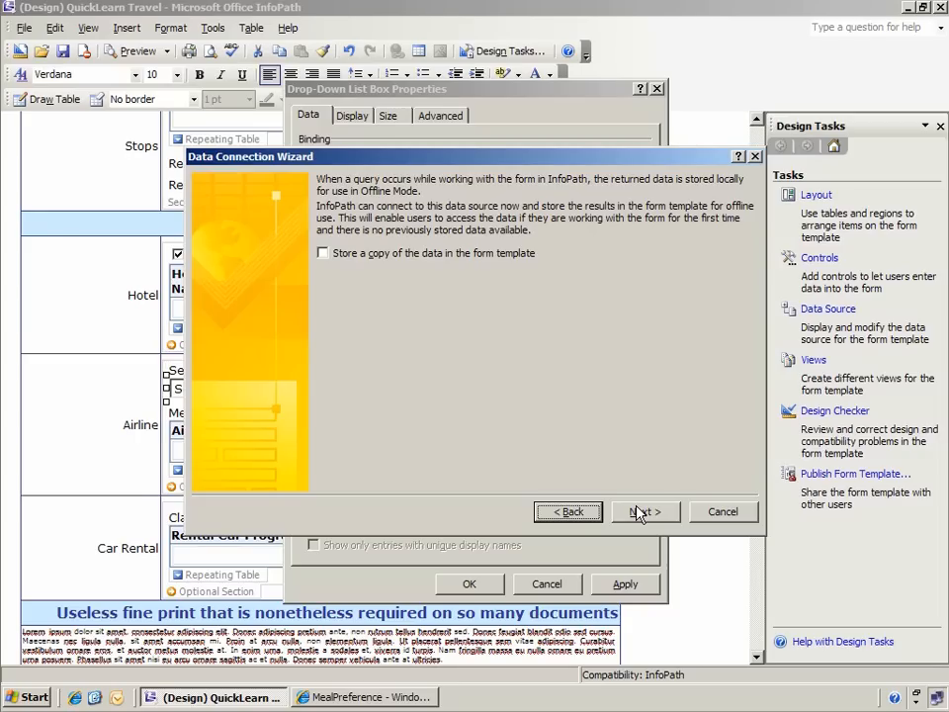
left_click(641, 512)
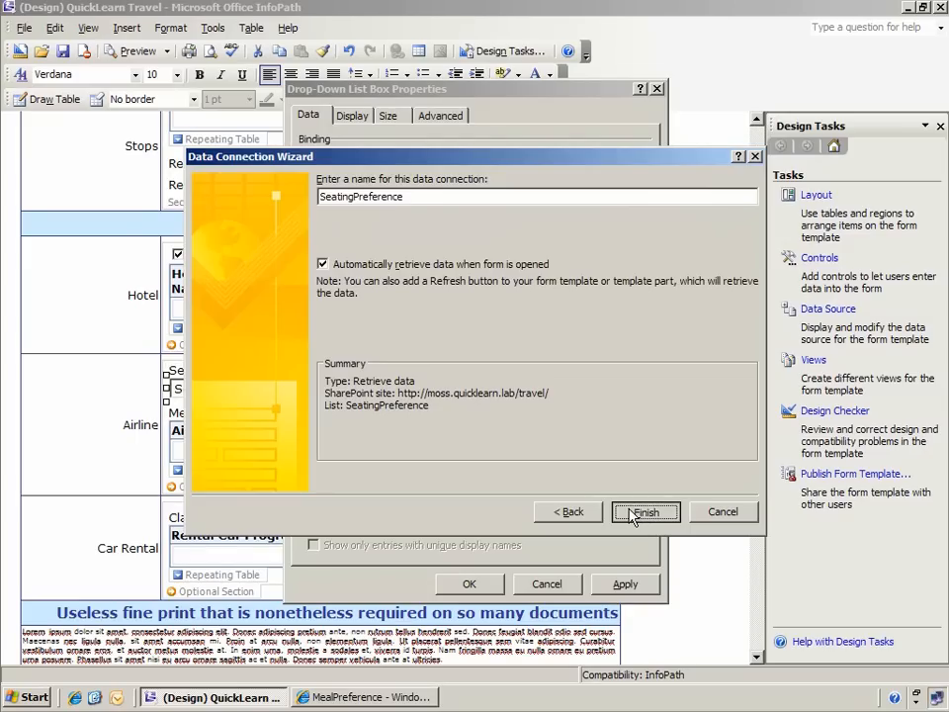
left_click(632, 513)
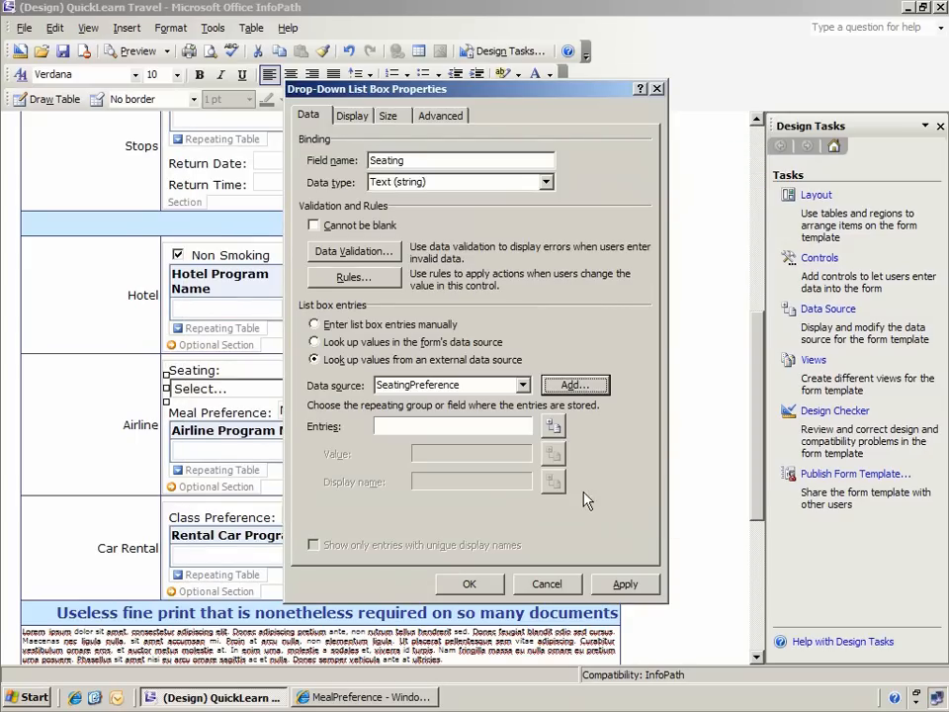
Use the SeatingPreference repeating group under dataFields as the source of the Seating drop-down's entries
left_click(527, 385)
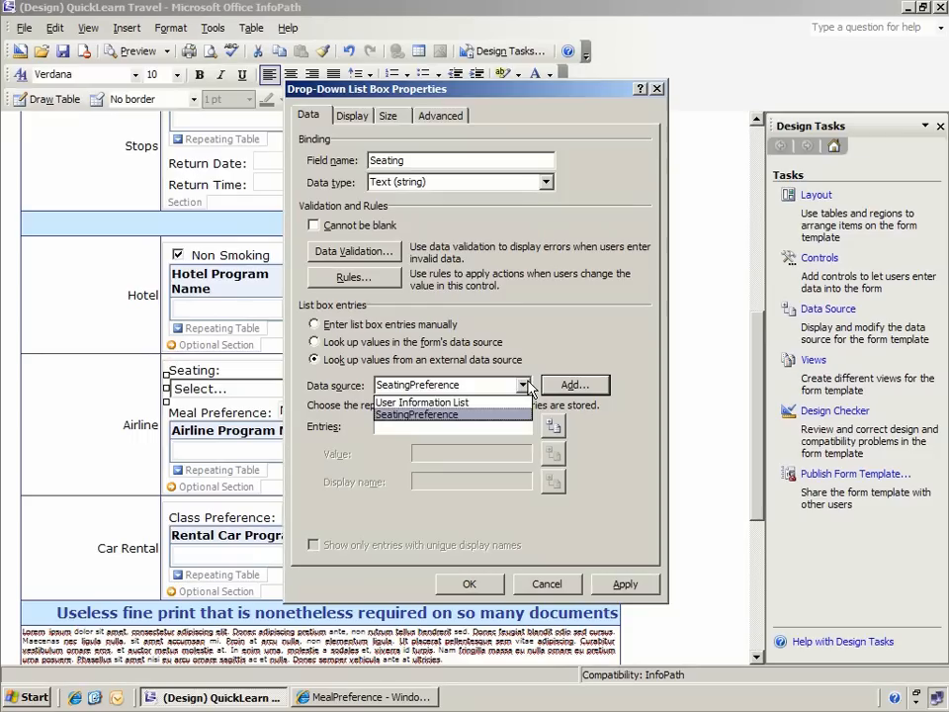
left_click(524, 386)
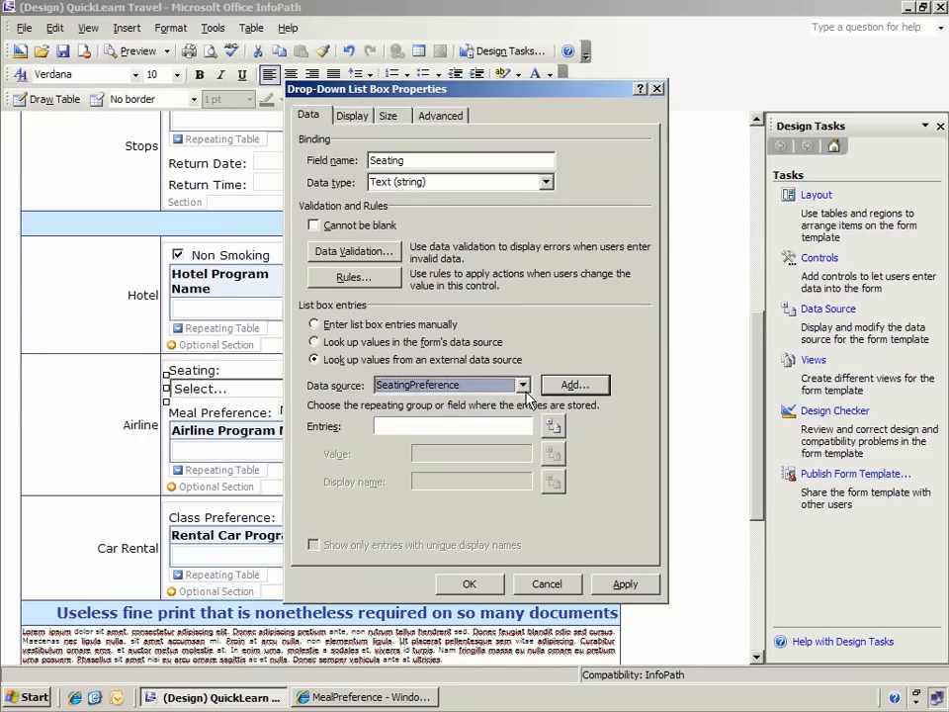
left_click(550, 426)
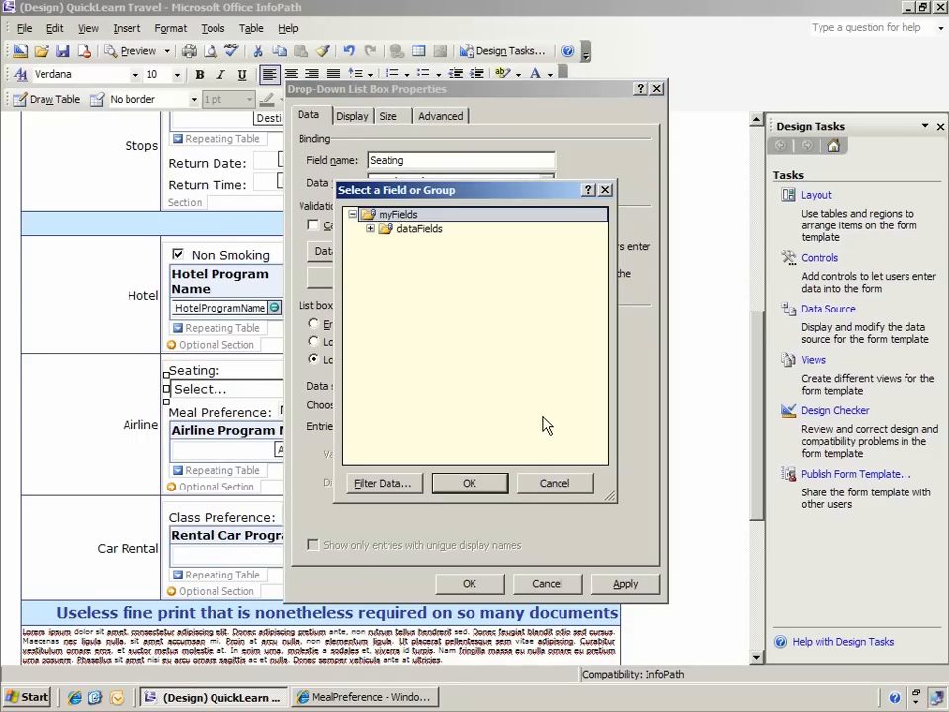
left_click(369, 229)
left_click(388, 244)
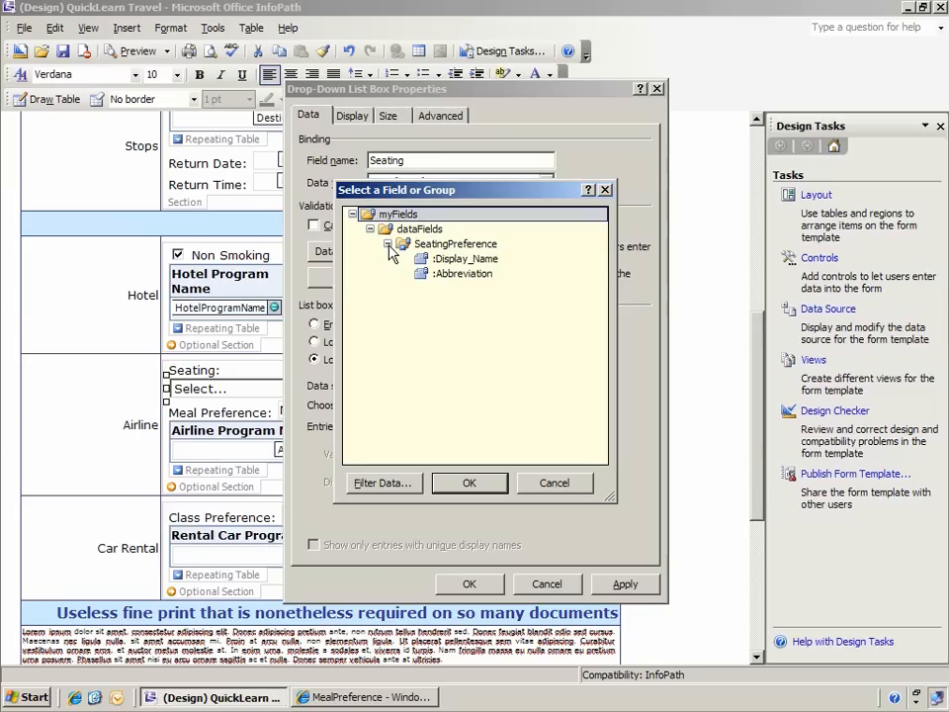
left_click(412, 247)
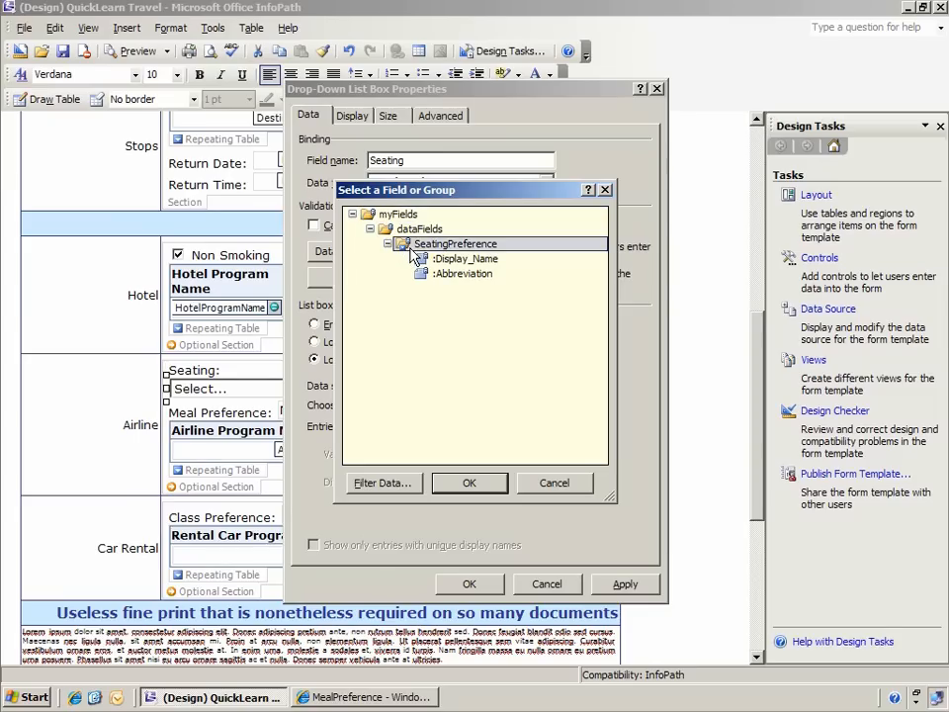
left_click(453, 481)
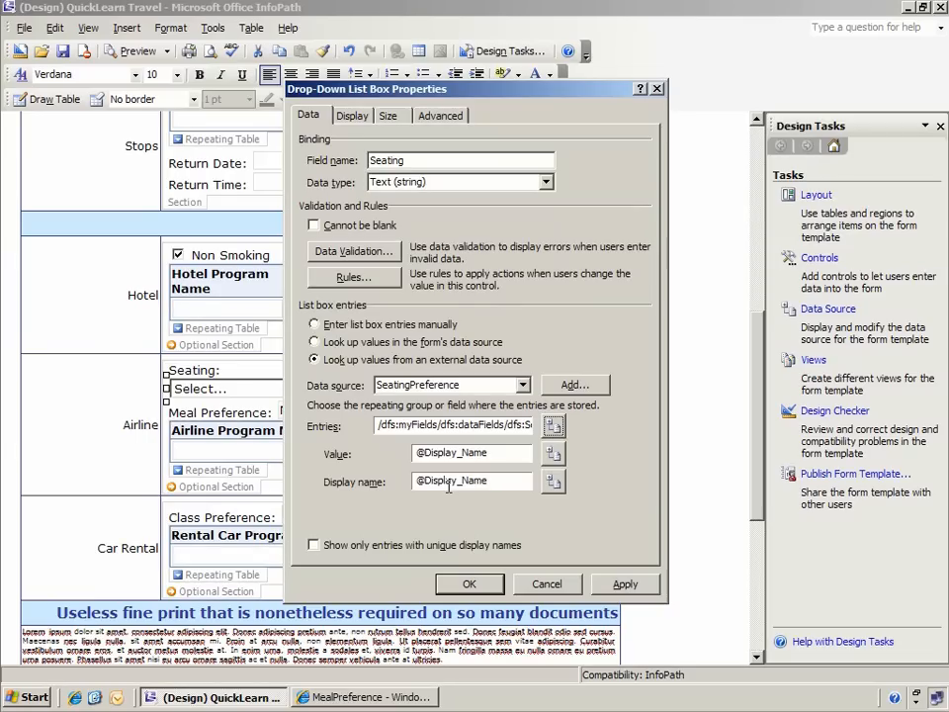
Set the Seating drop-down's value field to Abbreviation, accept the properties, and narrow the control to fit beside its label
left_click(552, 456)
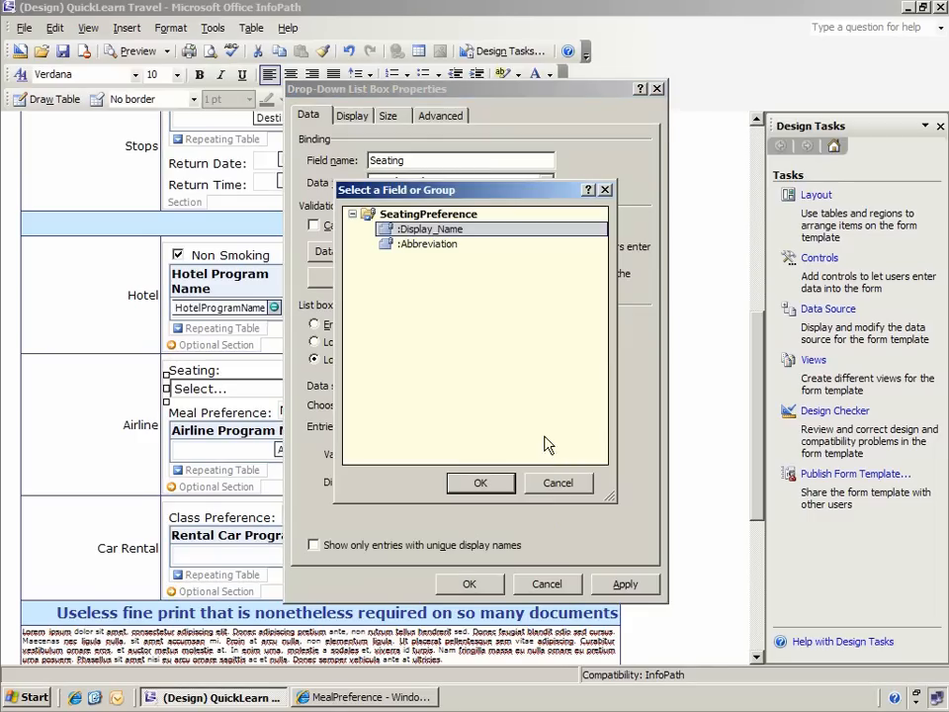
left_click(450, 244)
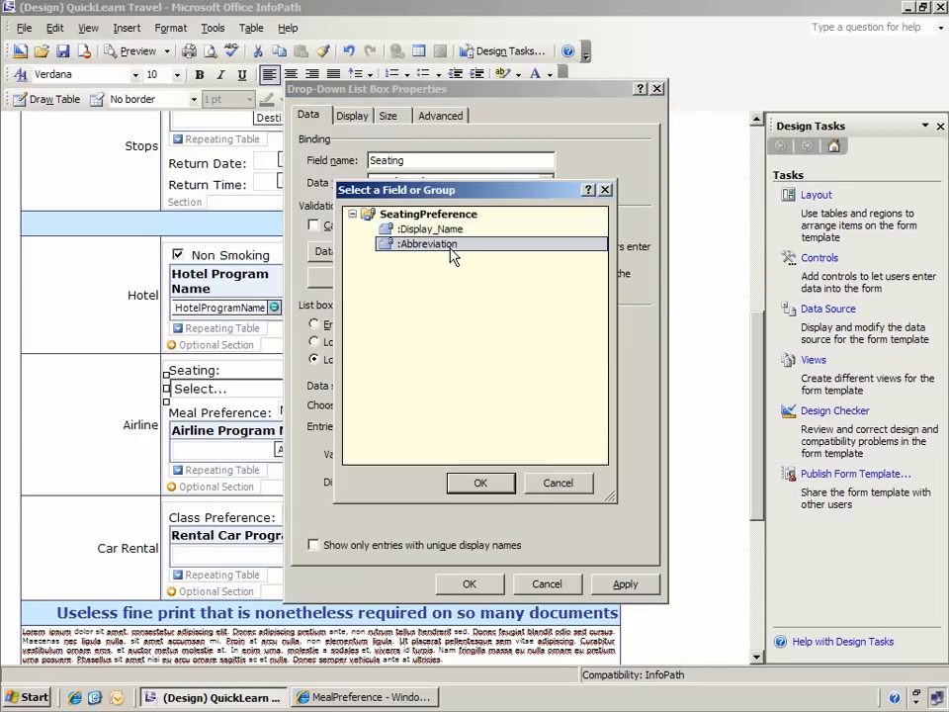
left_click(480, 483)
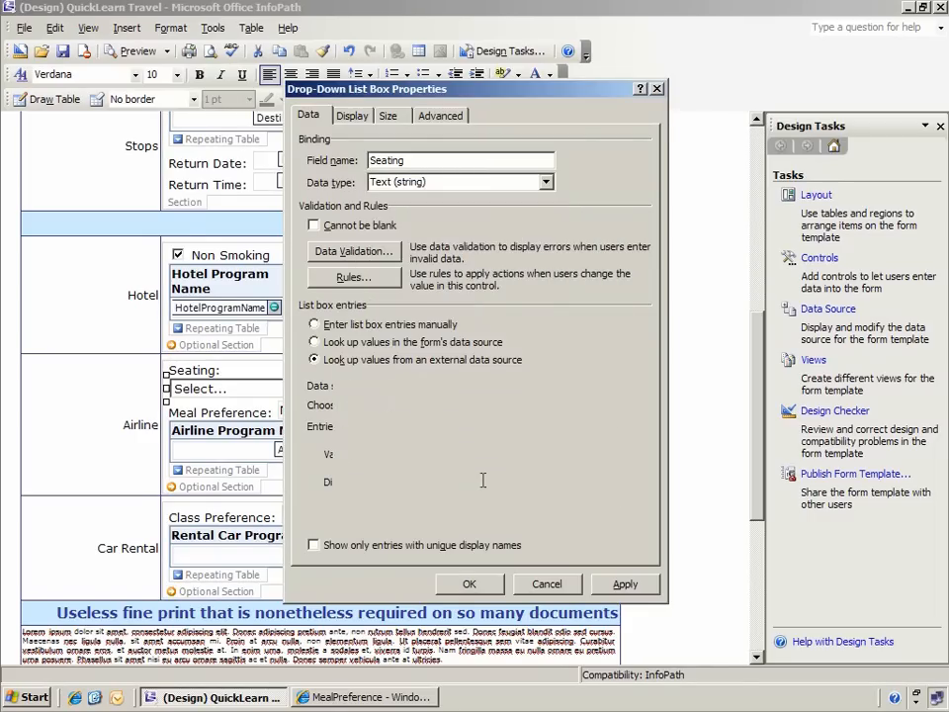
left_click(488, 592)
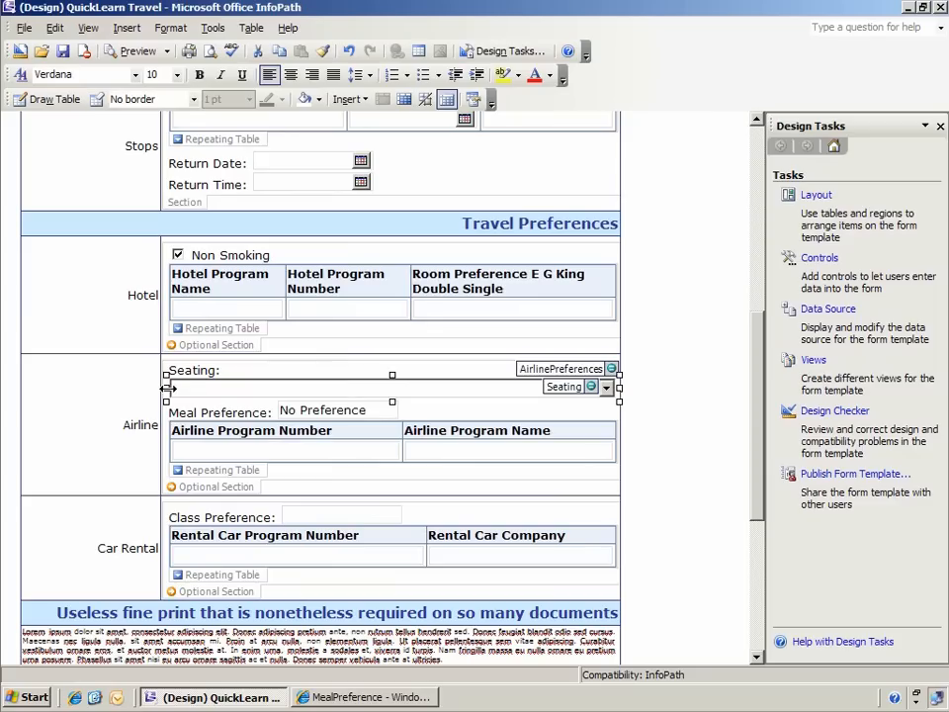
left_click_drag(165, 389, 258, 382)
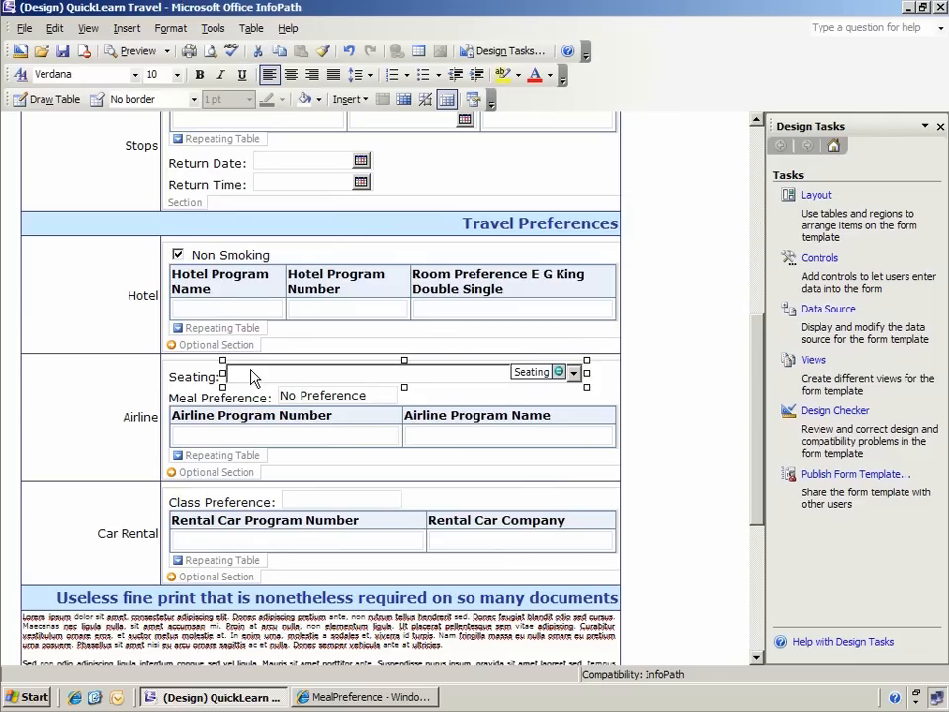
Change the airline section's Meal Preference text box into a drop-down list box
left_click(306, 398)
right_click(302, 405)
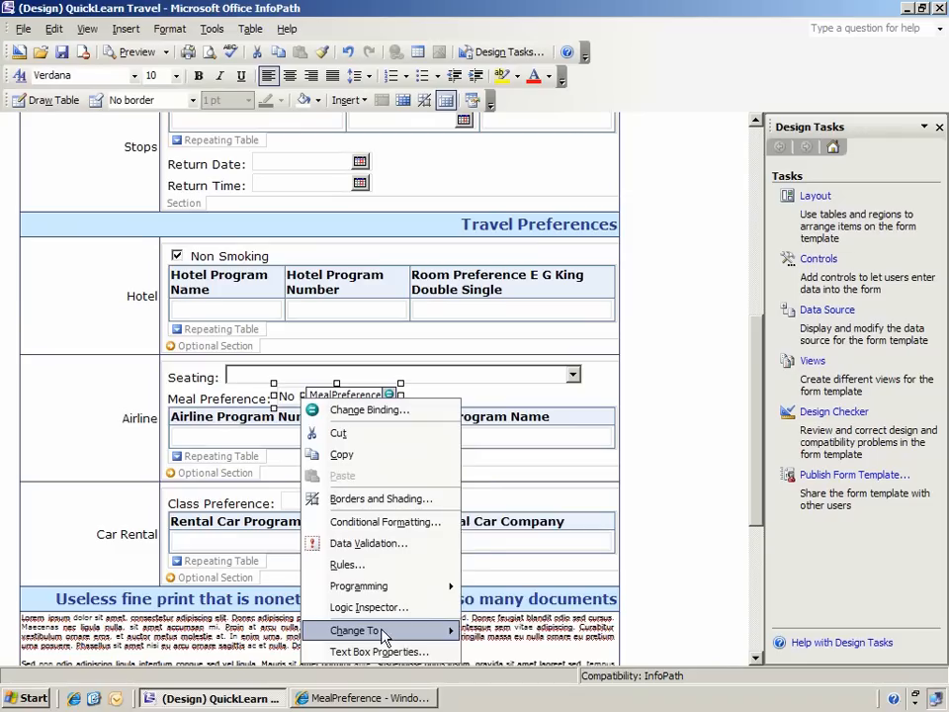
mouse_move(386, 631)
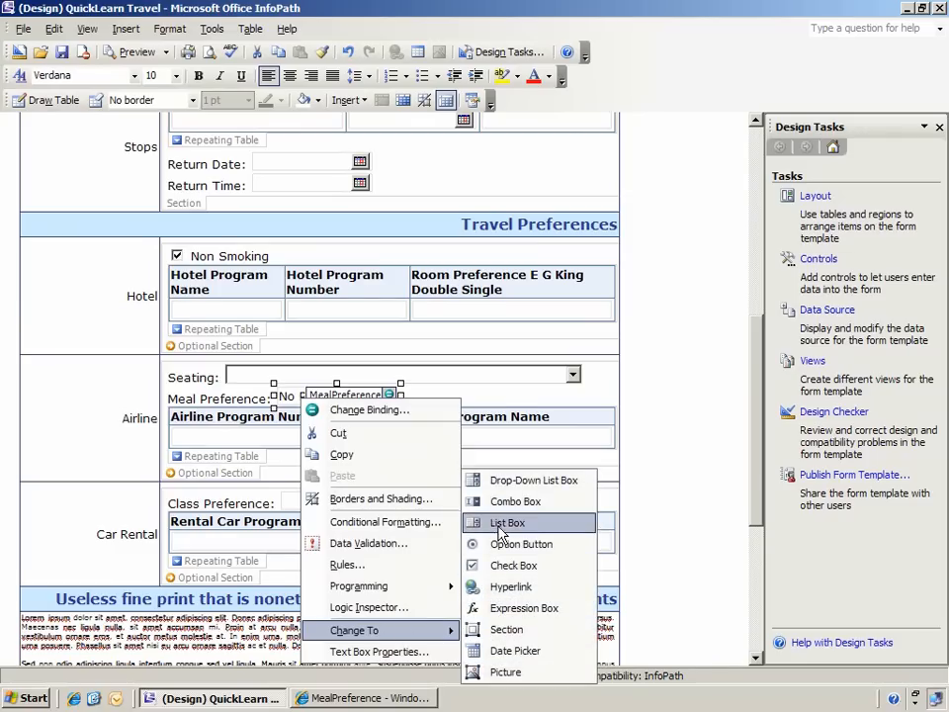
left_click(524, 481)
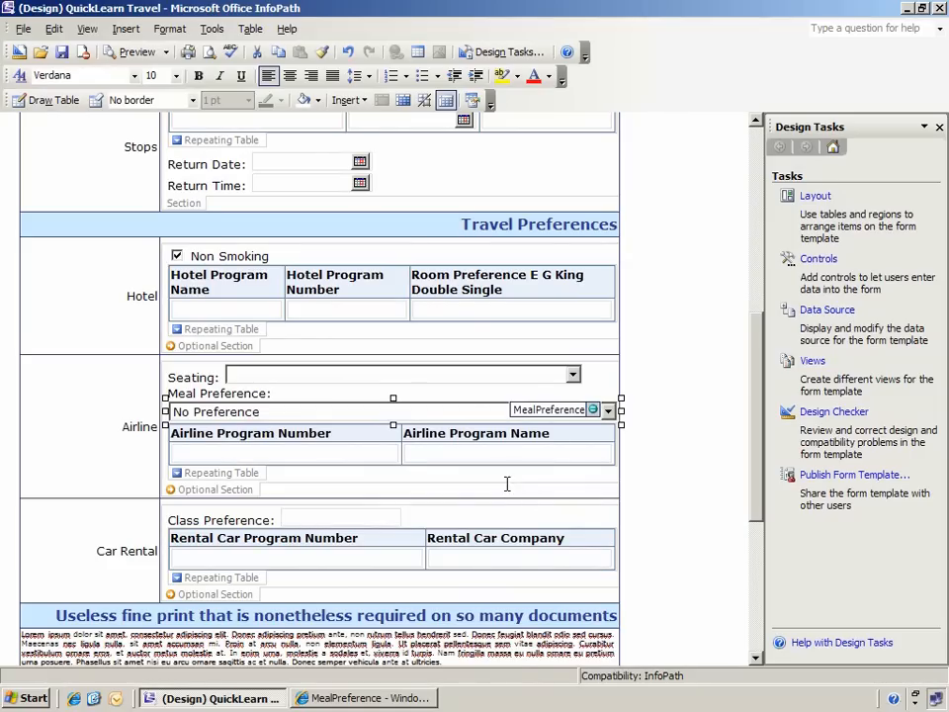
Set the Meal Preference drop-down to look up its entries from an external data source
right_click(403, 419)
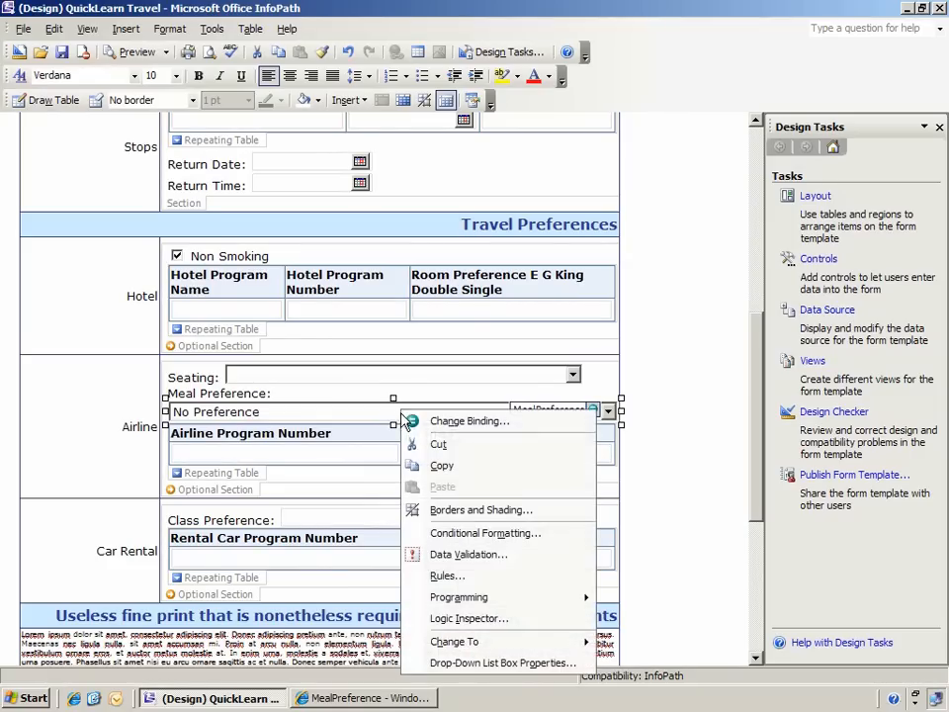
left_click(462, 662)
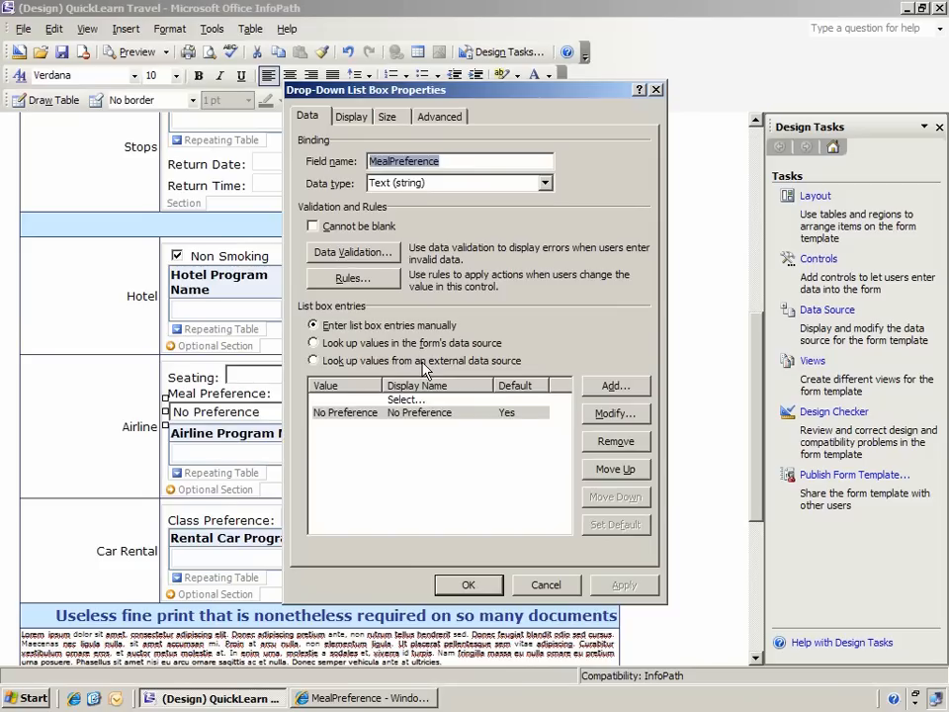
left_click(425, 363)
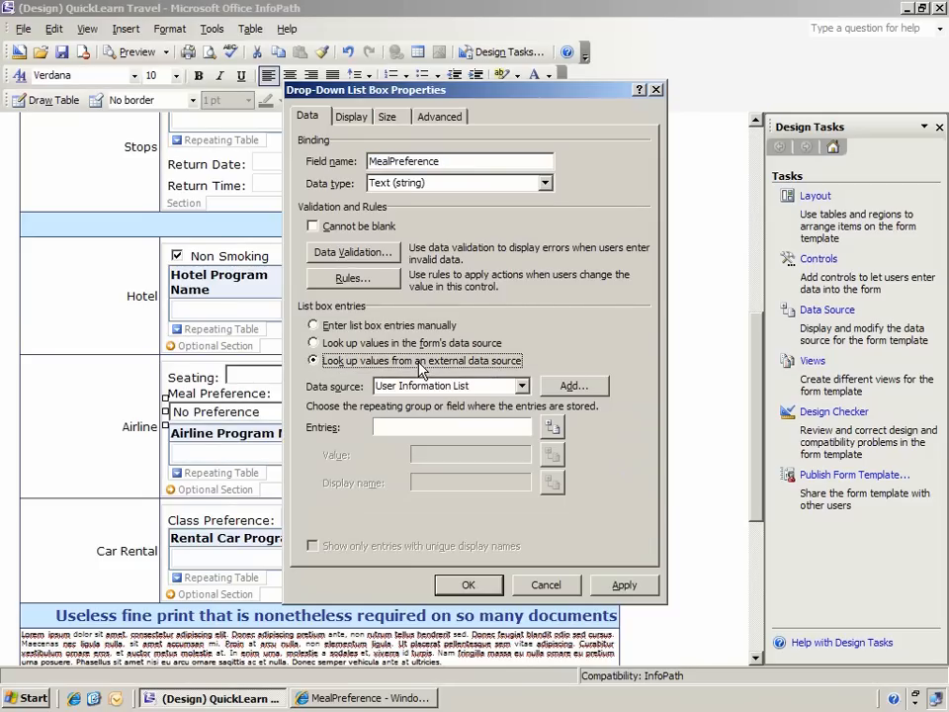
left_click(521, 385)
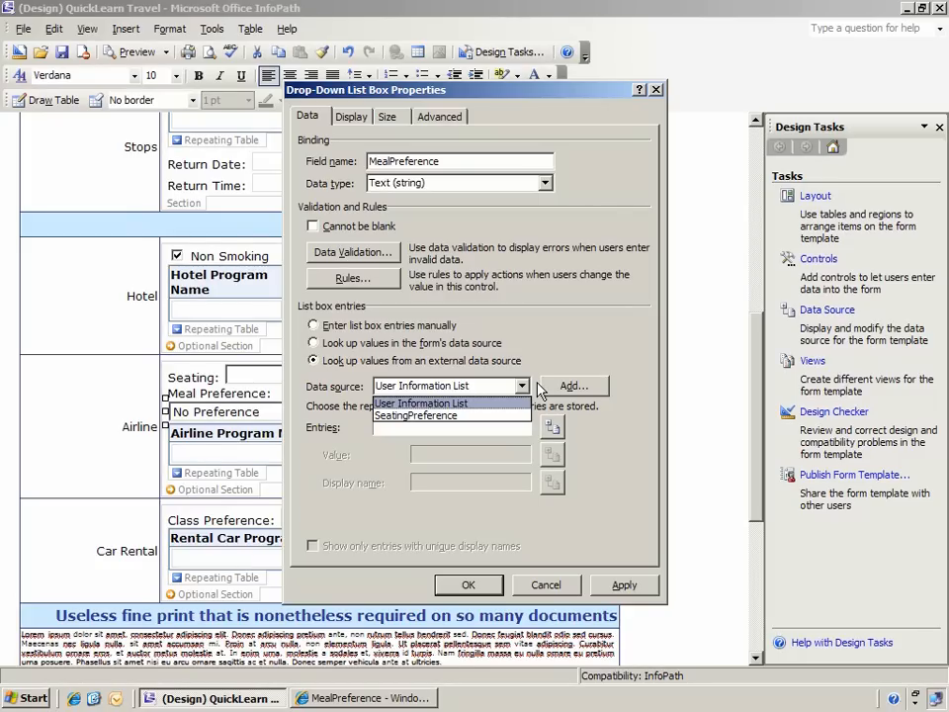
left_click(554, 383)
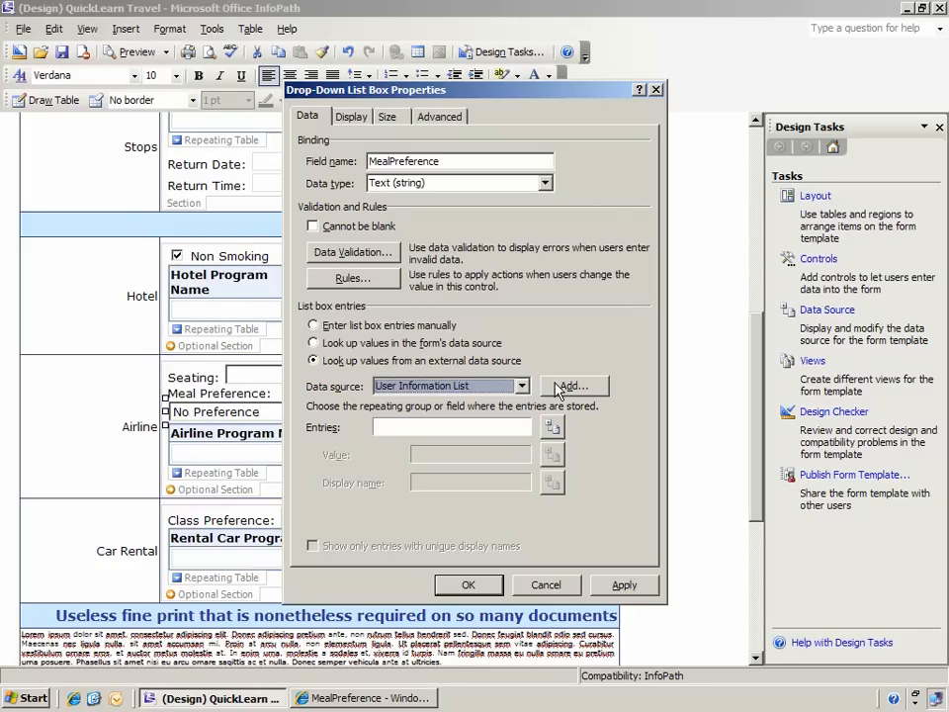
left_click(556, 387)
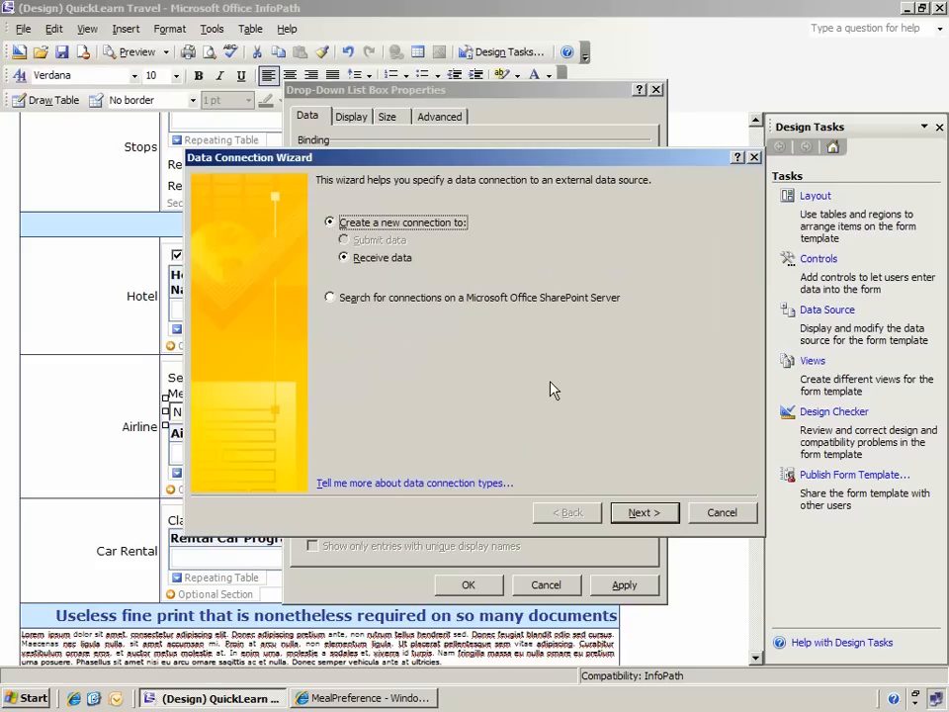
left_click(622, 514)
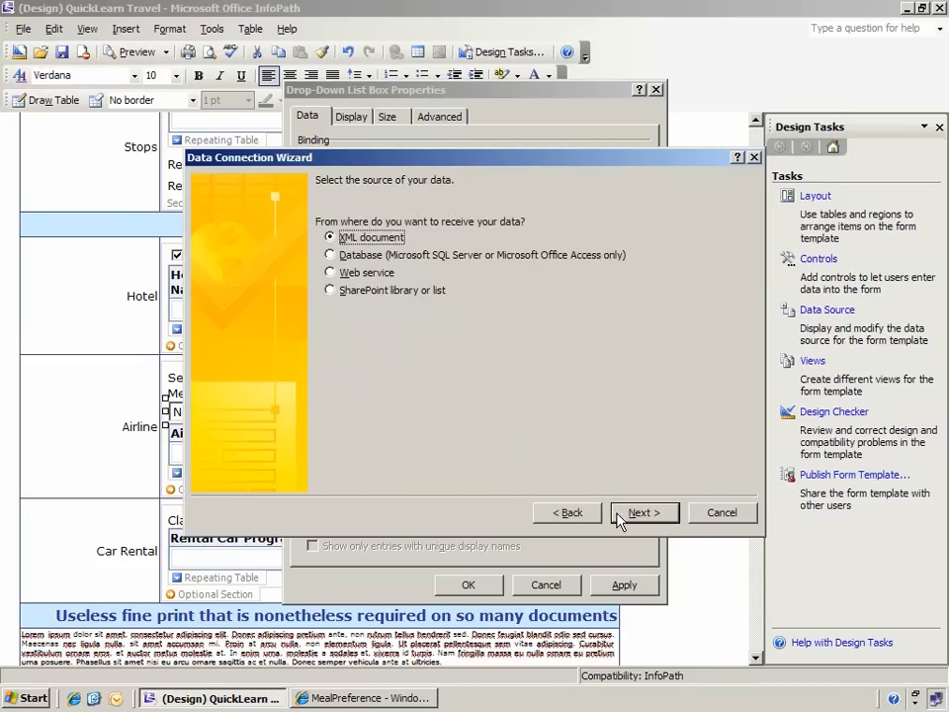
left_click(415, 291)
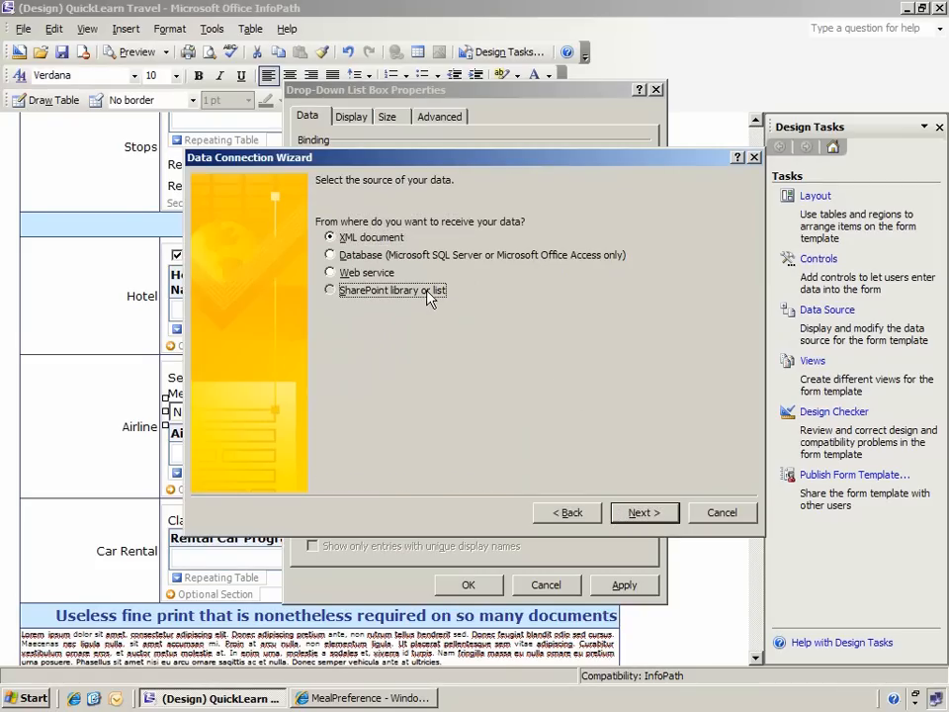
left_click(632, 510)
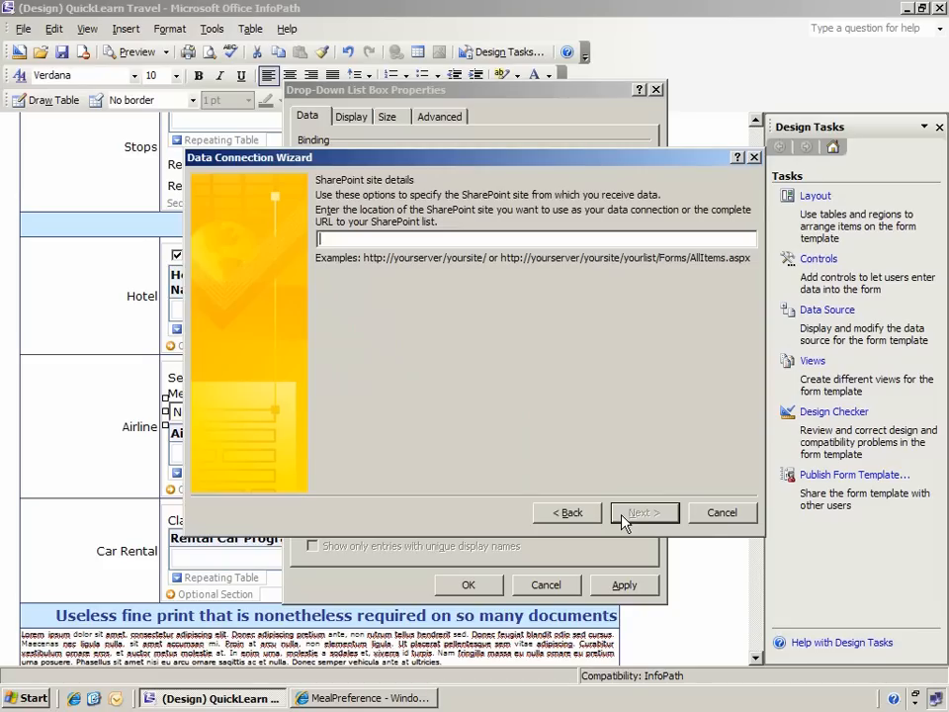
type("http://")
key("Down")
key("Down")
key("Down")
key("Down")
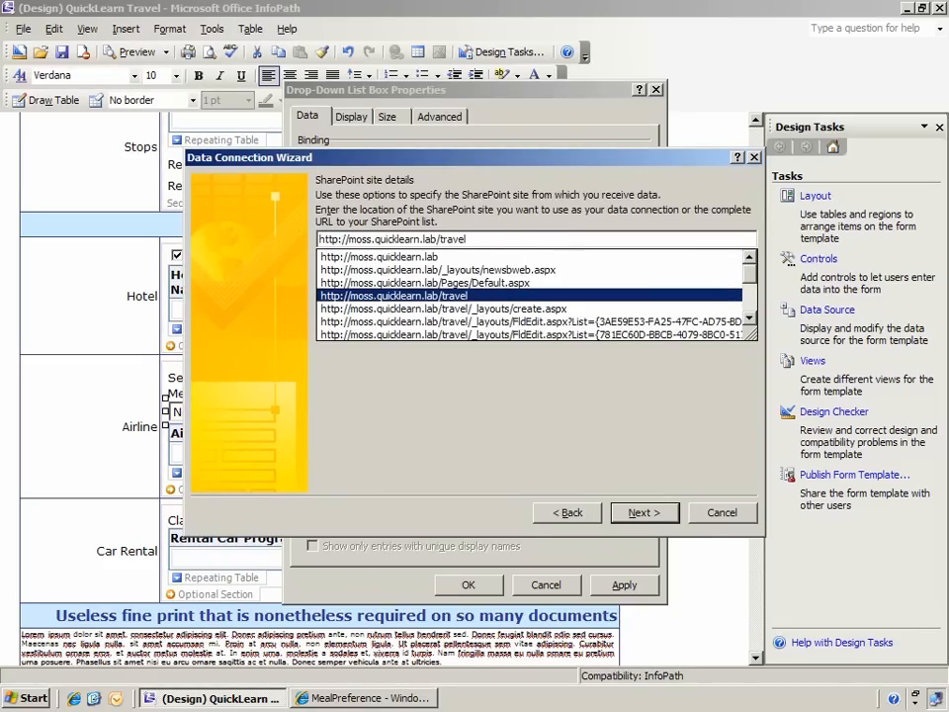
left_click(627, 514)
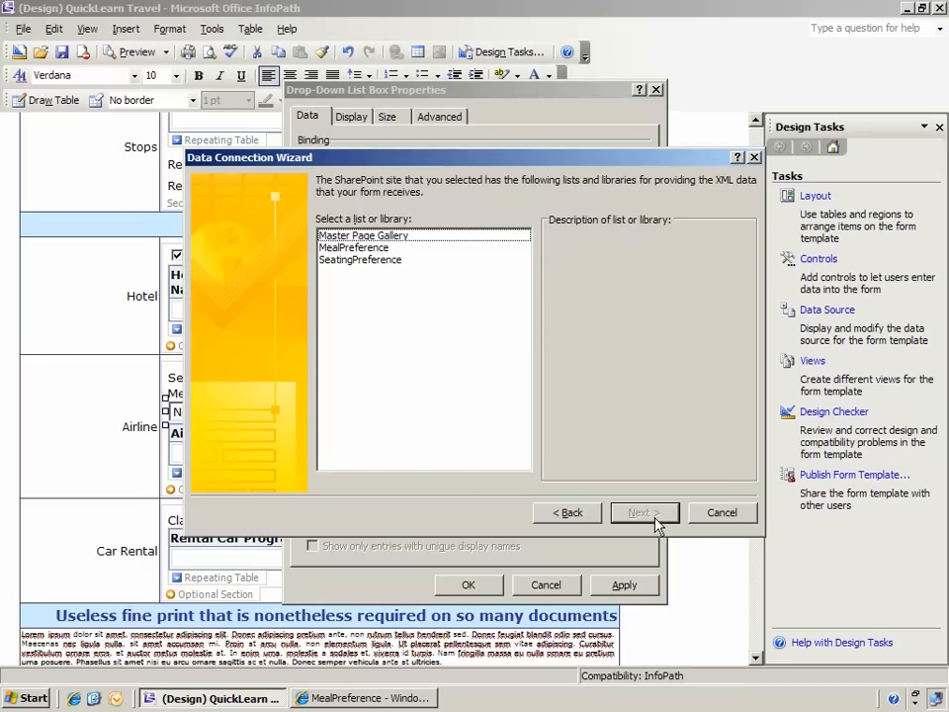
Choose the MealPreference list, include its MealType field, and finish the connection without storing a copy of the data in the template
left_click(379, 248)
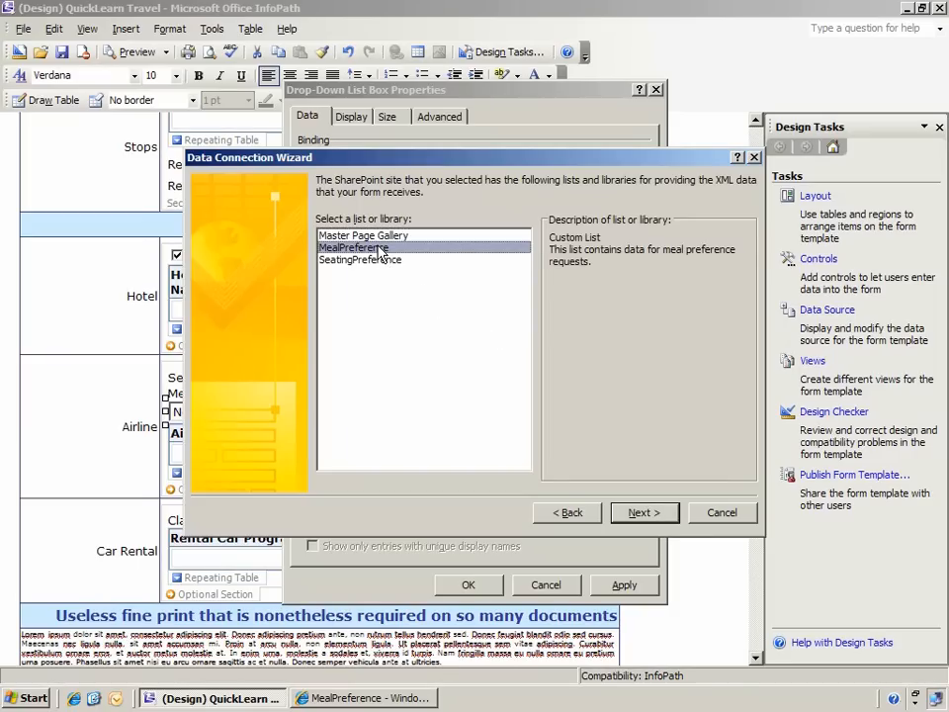
left_click(619, 513)
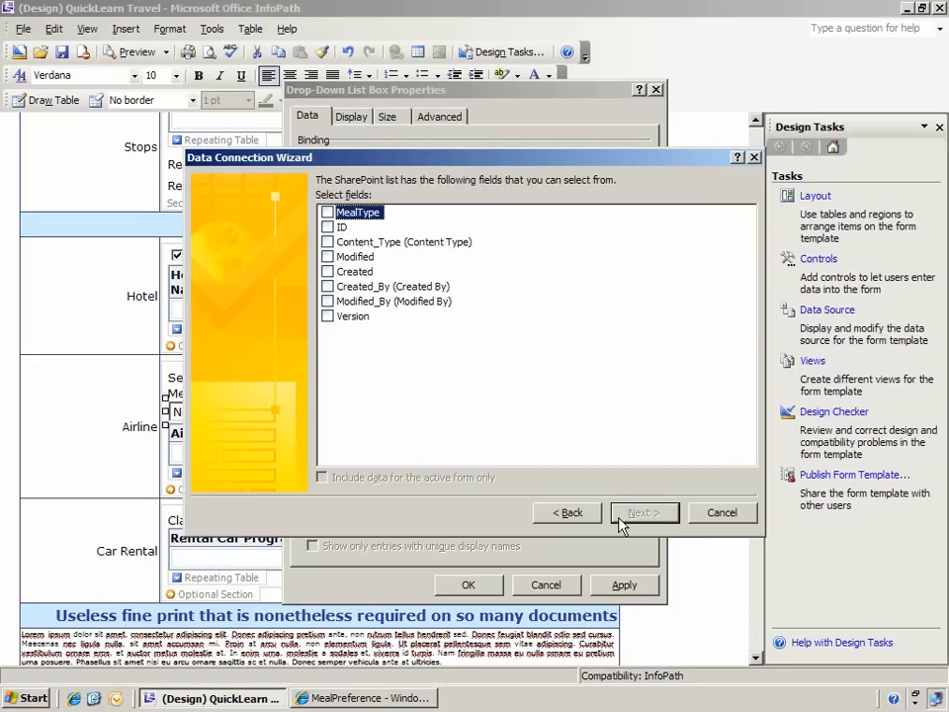
left_click(327, 213)
left_click(625, 513)
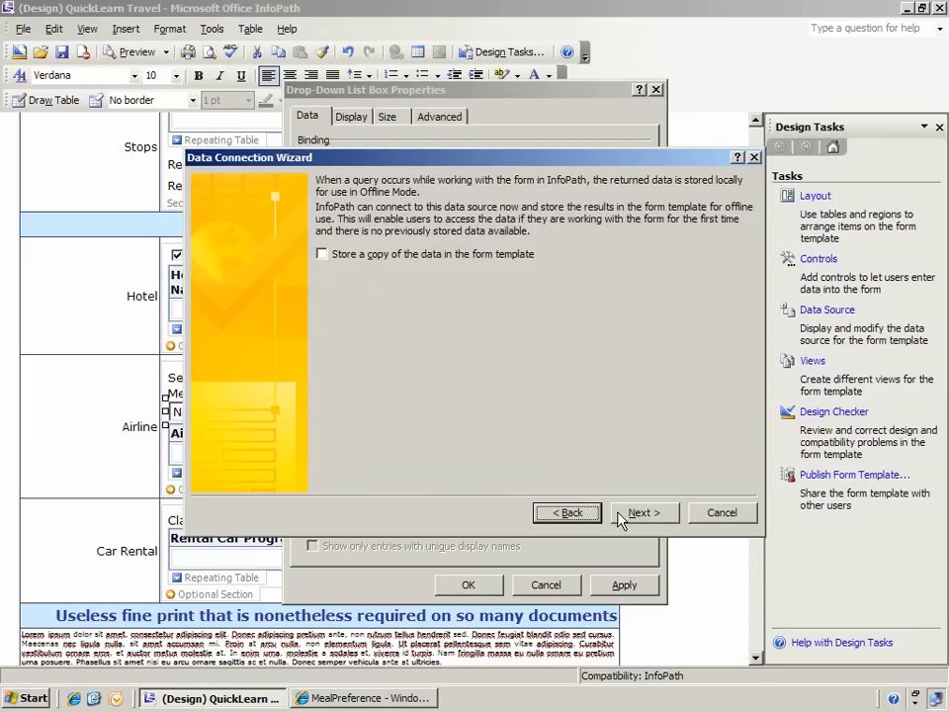
left_click(620, 513)
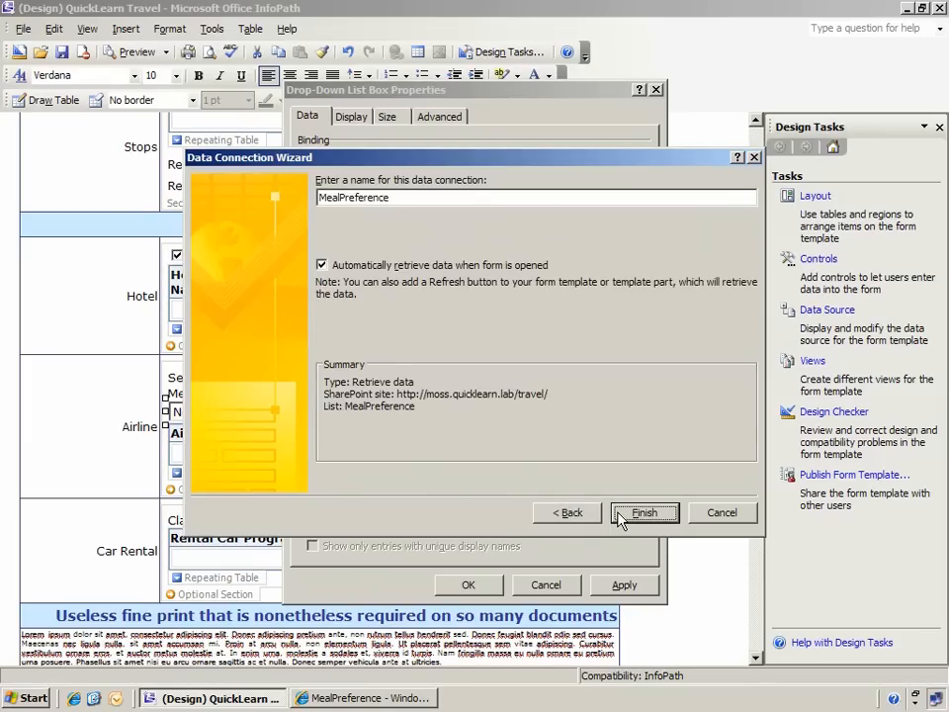
left_click(619, 514)
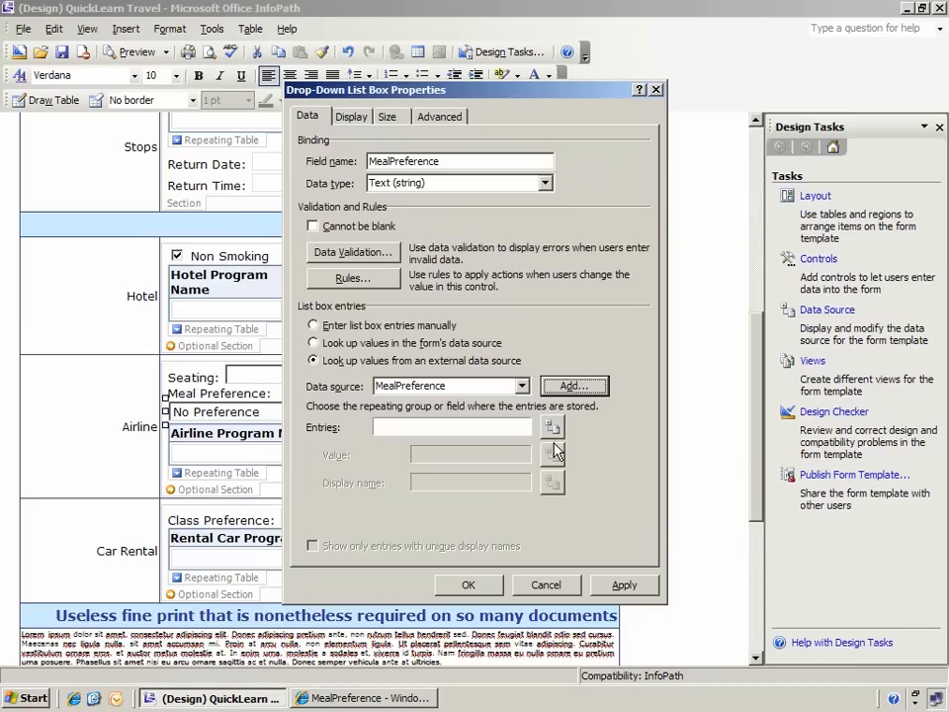
Use the MealType field in the MealPreference group under dataFields as the source of the Meal Preference drop-down's entries
left_click(554, 426)
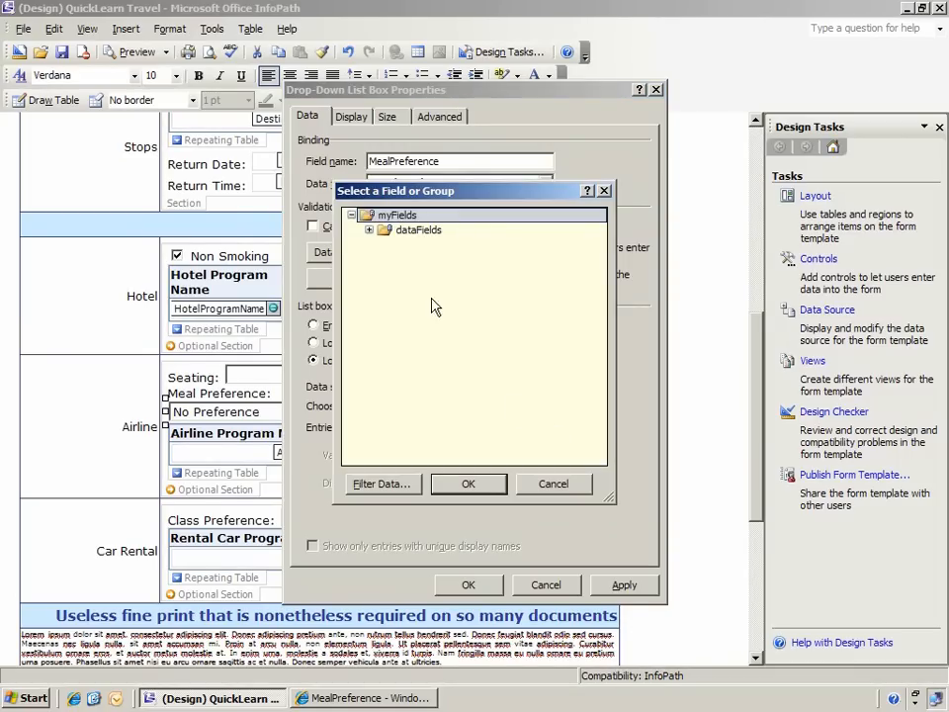
left_click(367, 230)
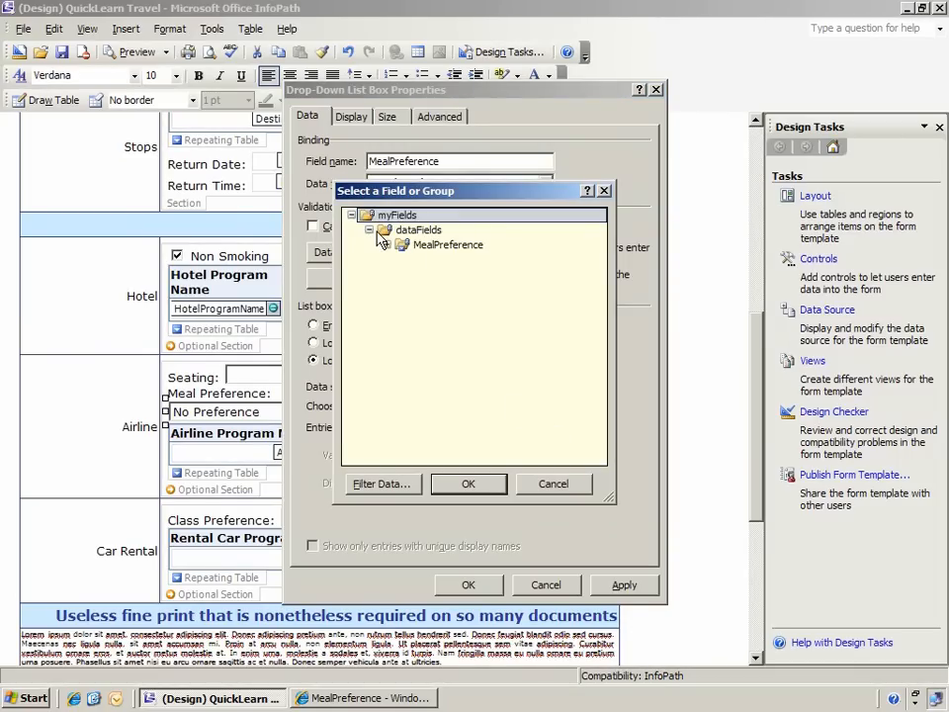
left_click(387, 245)
left_click(444, 261)
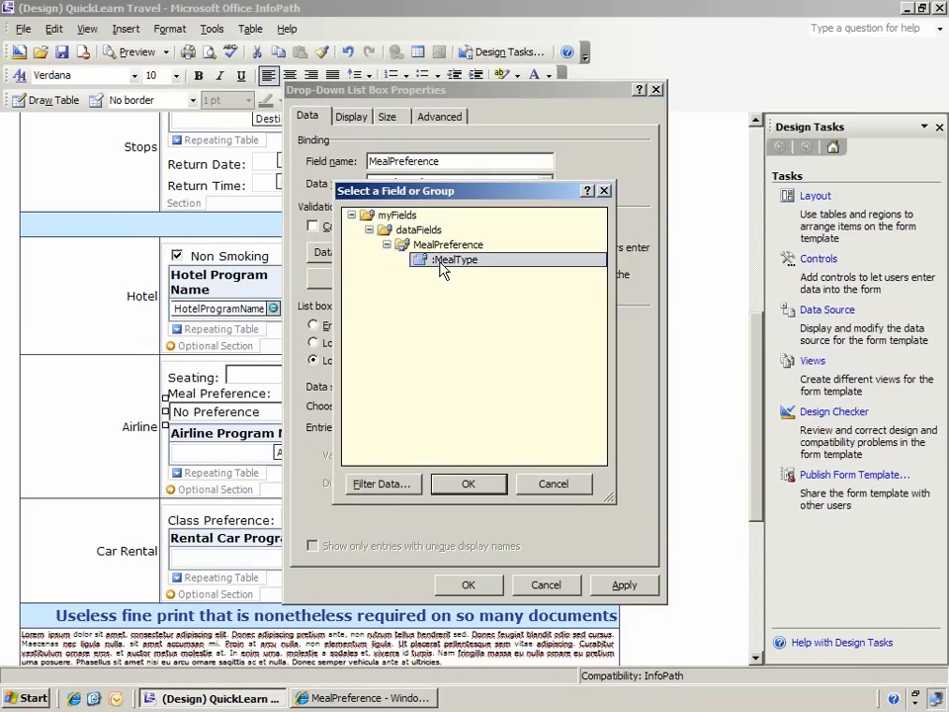
left_click(469, 483)
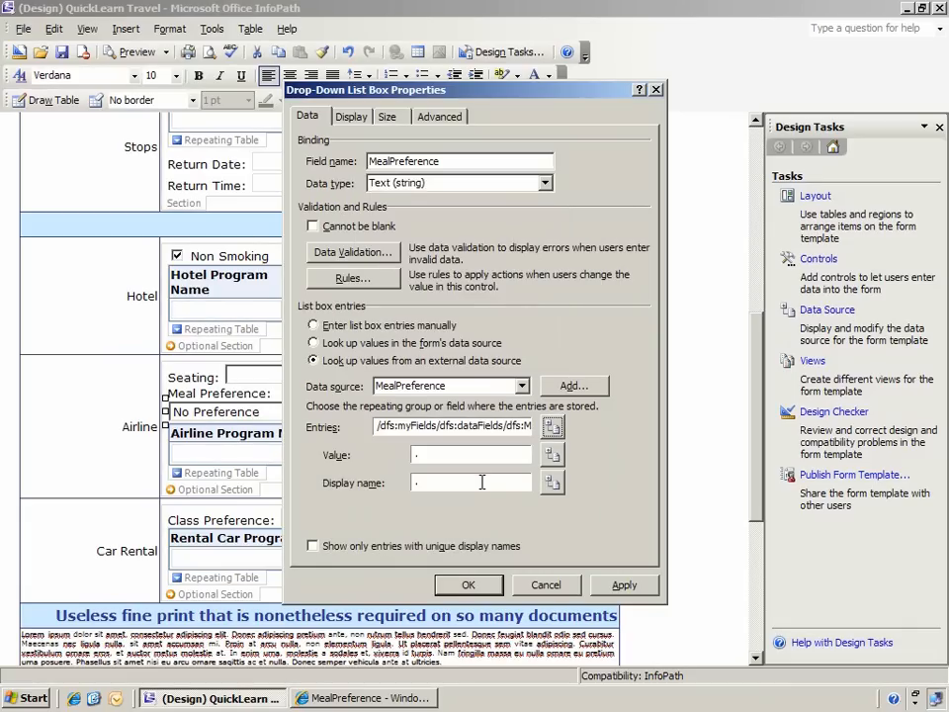
Keep MealType as the Meal Preference drop-down's value field, accept the properties, and narrow the control to fit beside its label
left_click(551, 455)
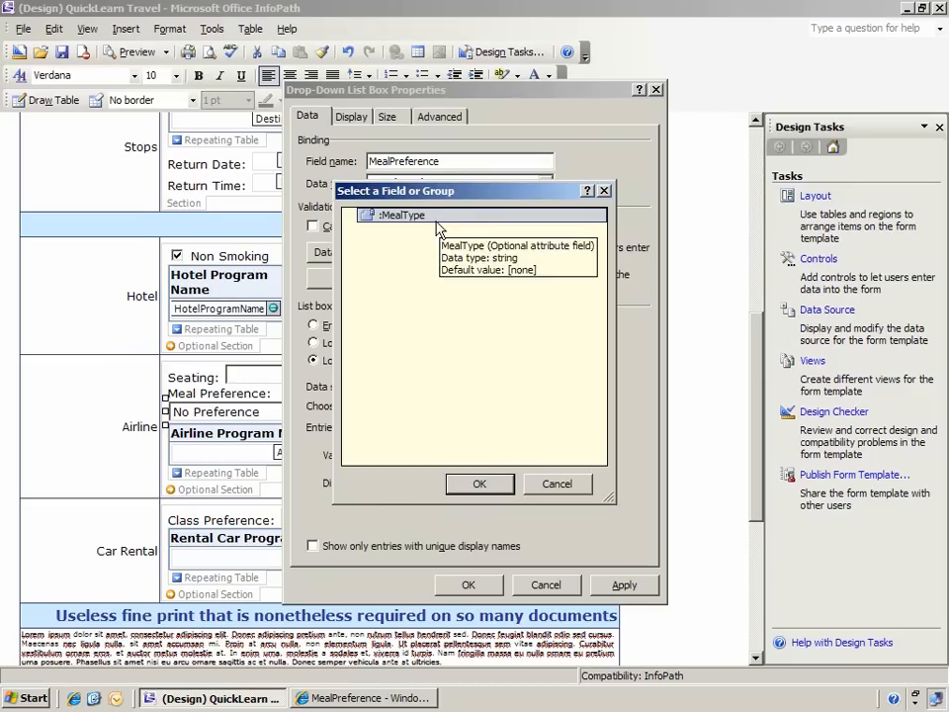
left_click(480, 484)
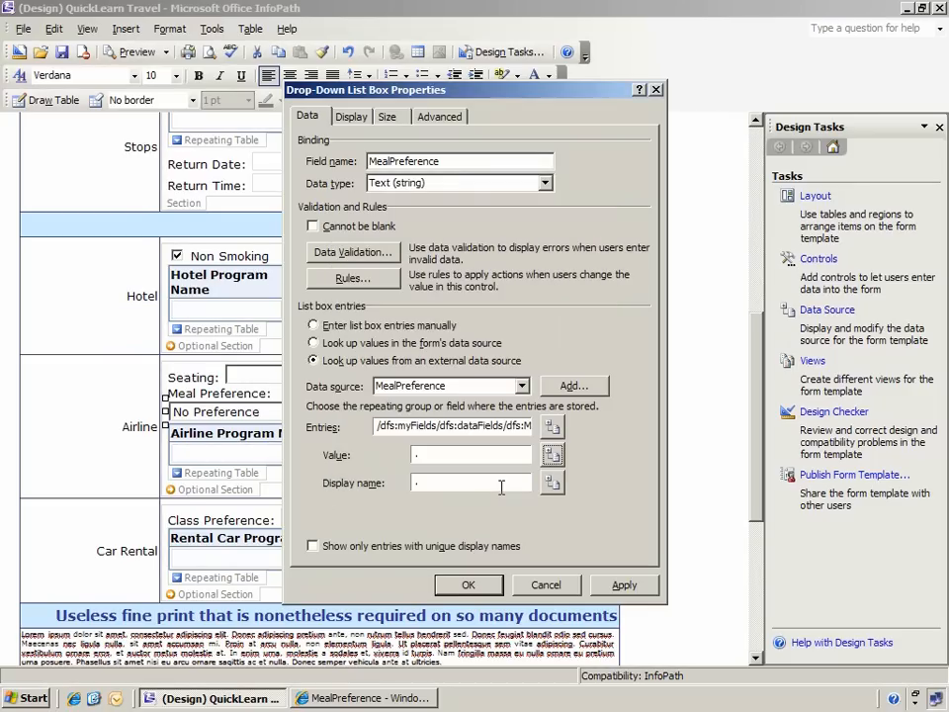
left_click(487, 584)
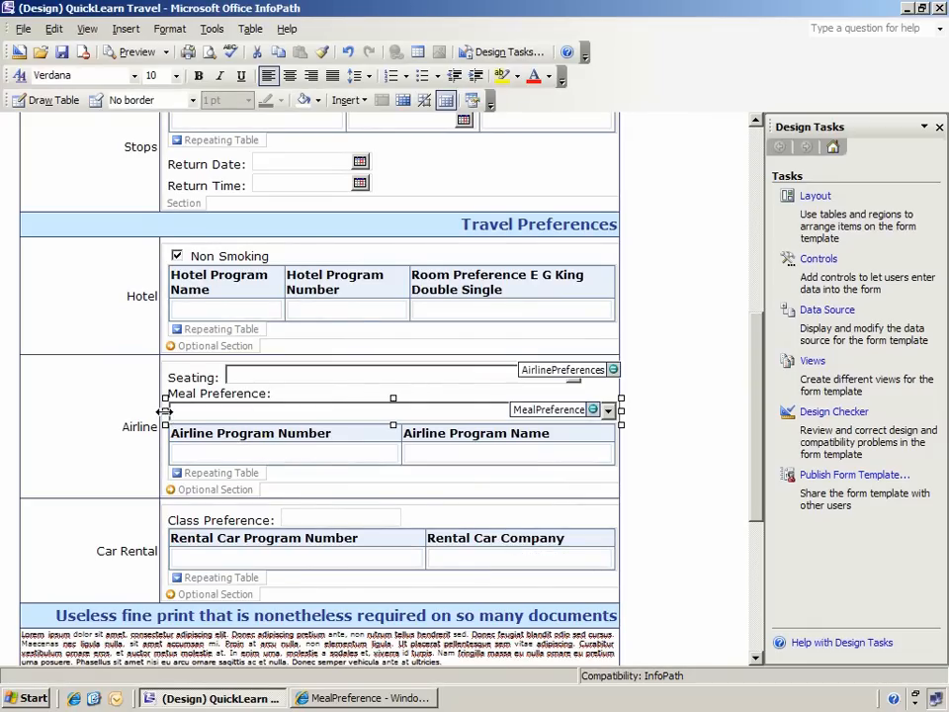
left_click_drag(181, 416, 307, 397)
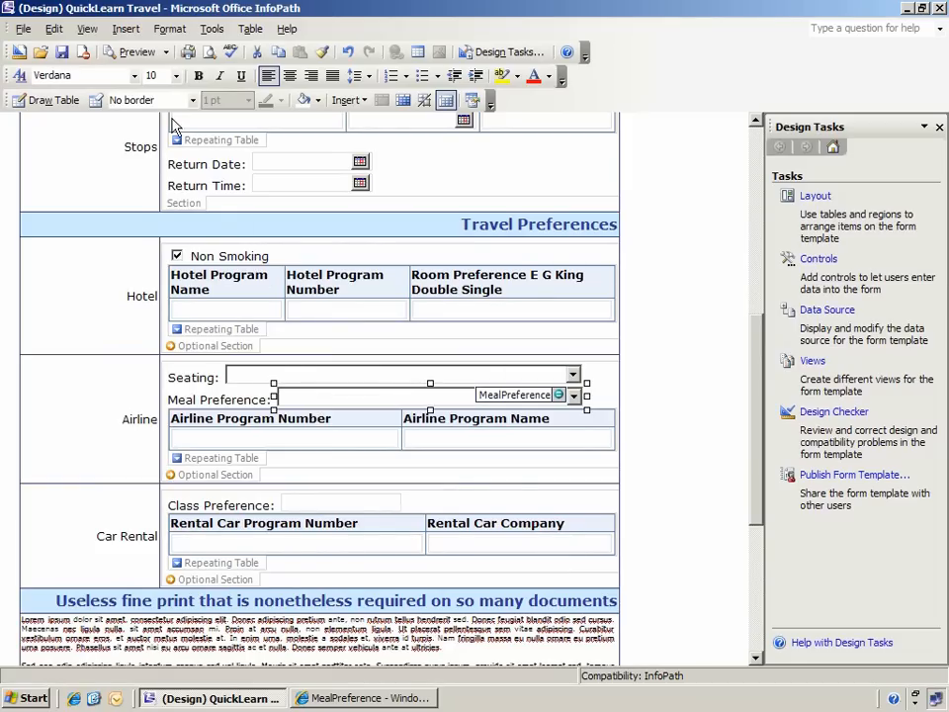
left_click(136, 52)
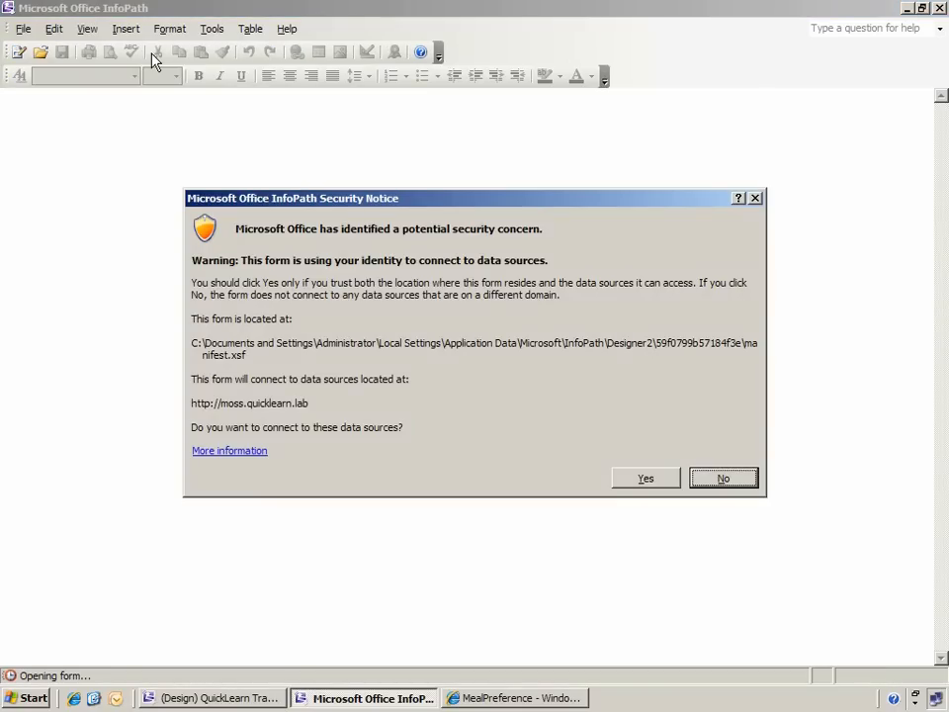
key("Left")
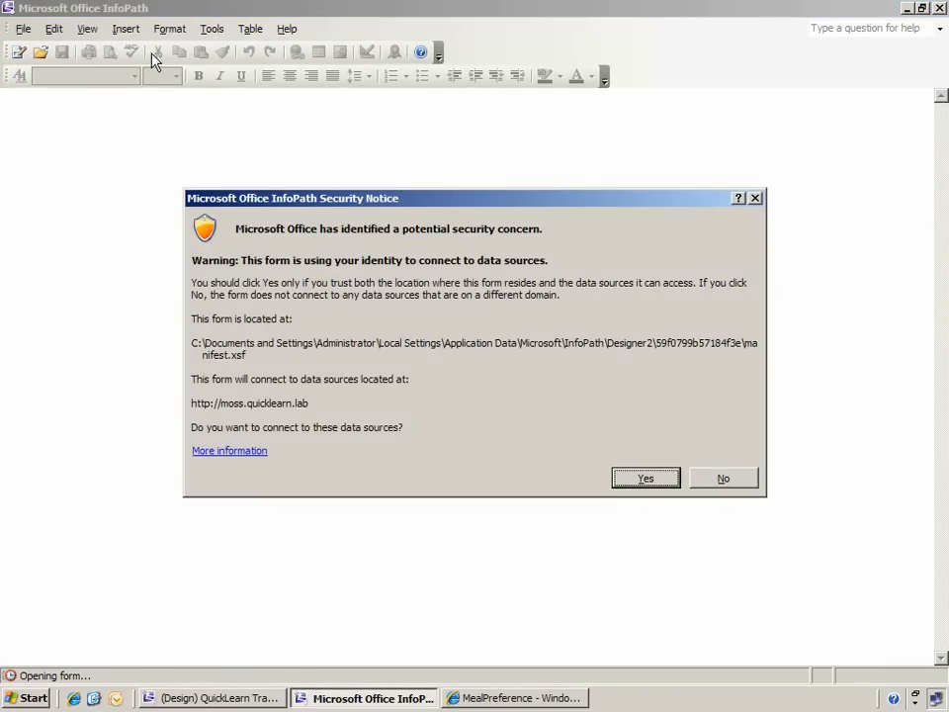
key("Return")
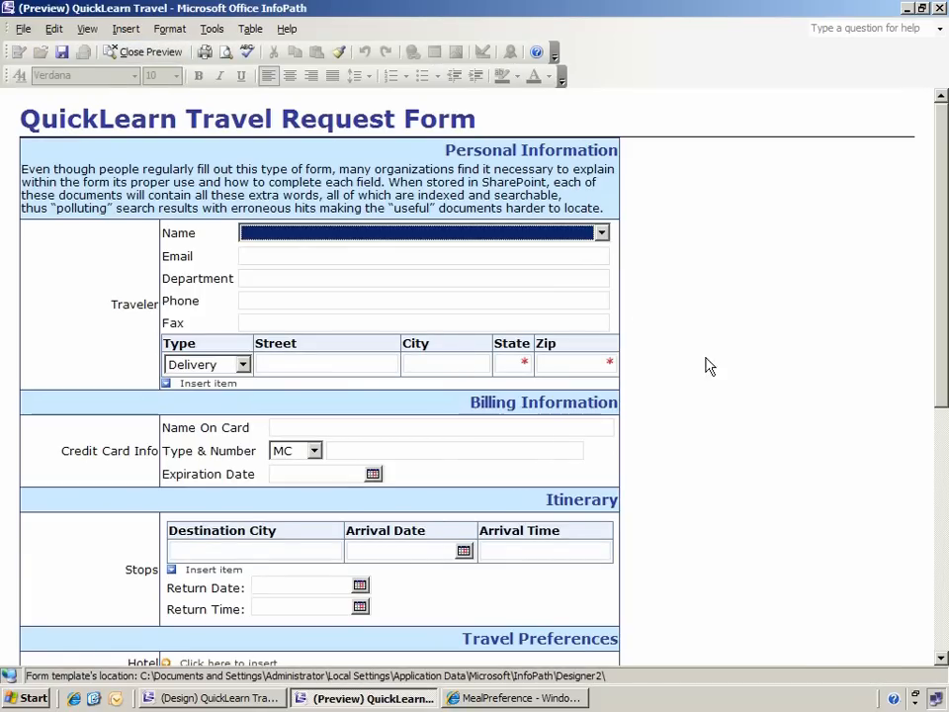
Insert the optional Airline section in the previewed form and examine the choices offered by the Seating drop-down
left_click(942, 534)
left_click(942, 535)
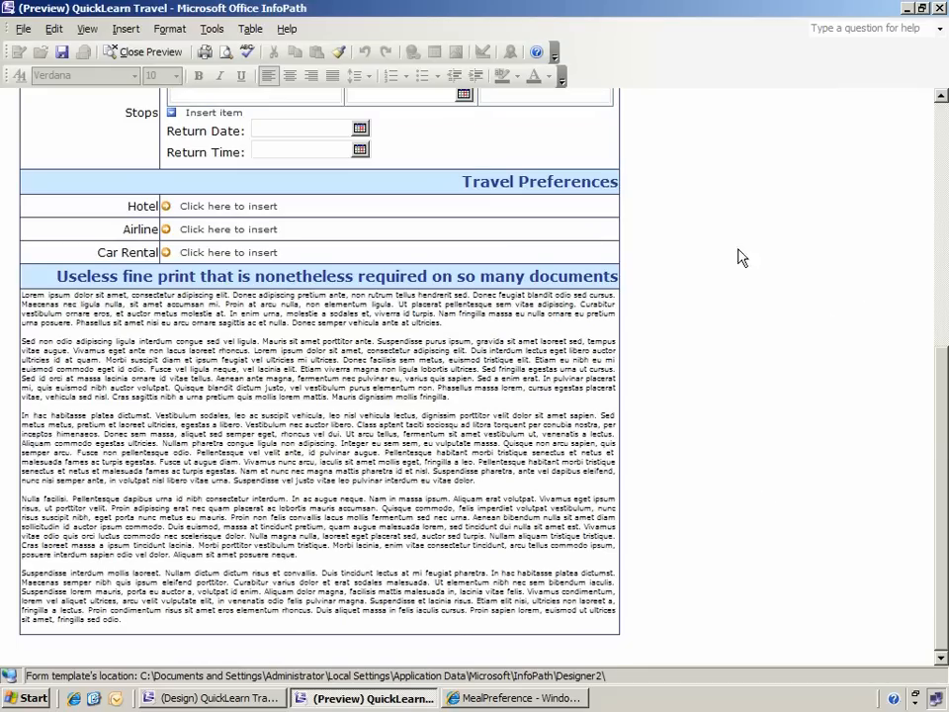
left_click(210, 235)
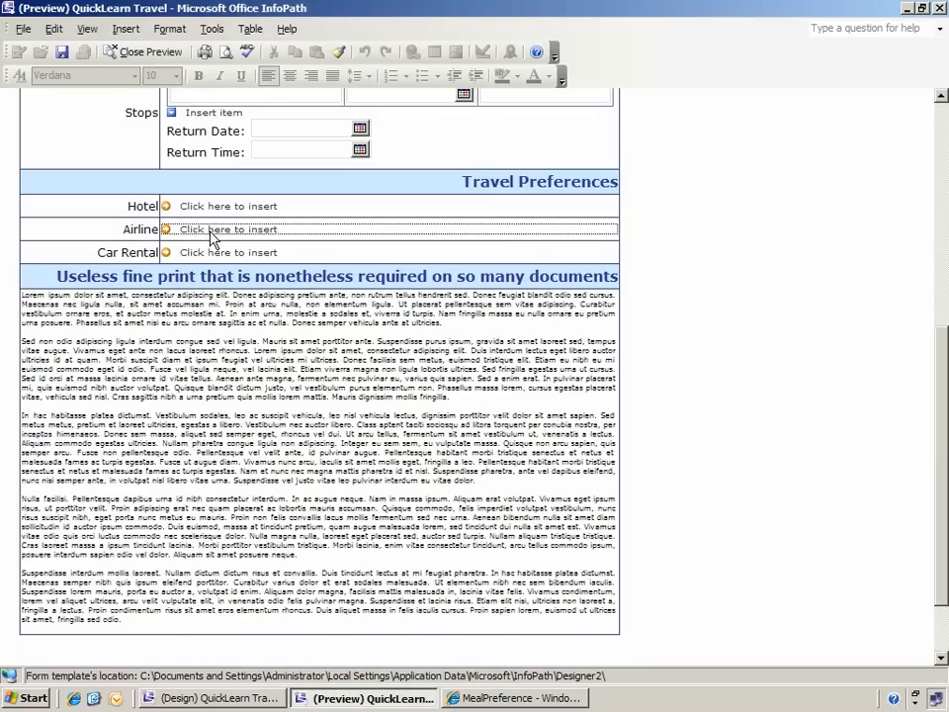
left_click(210, 237)
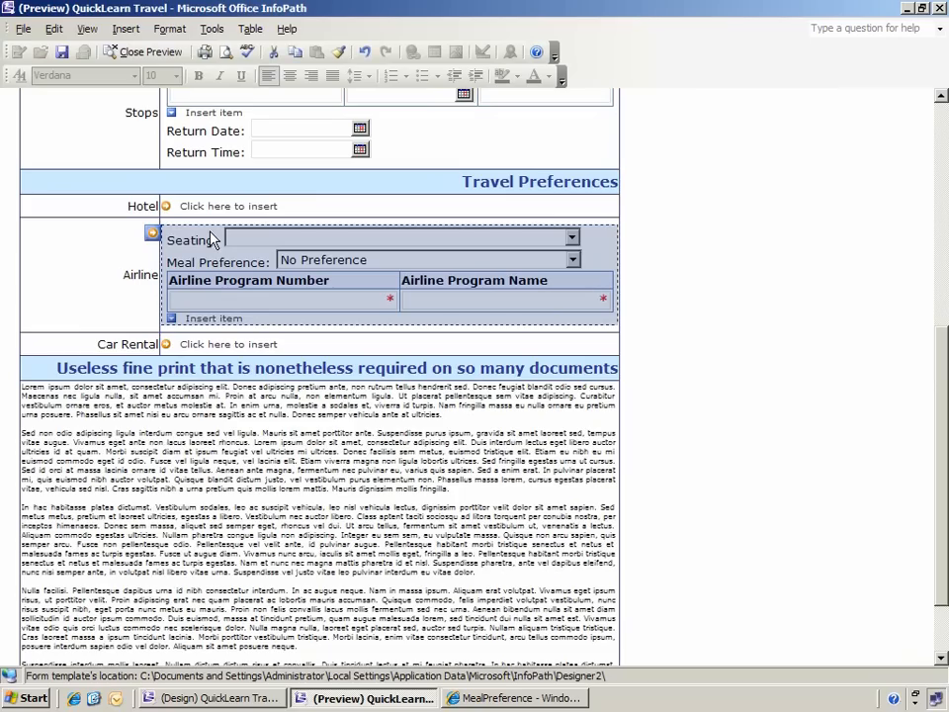
left_click(275, 241)
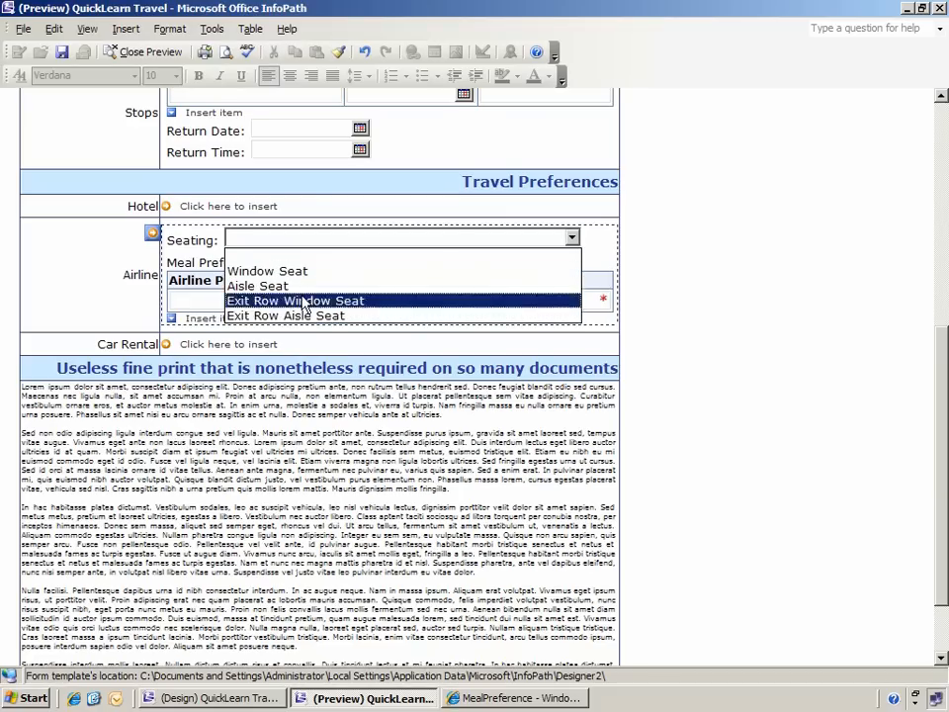
left_click(318, 243)
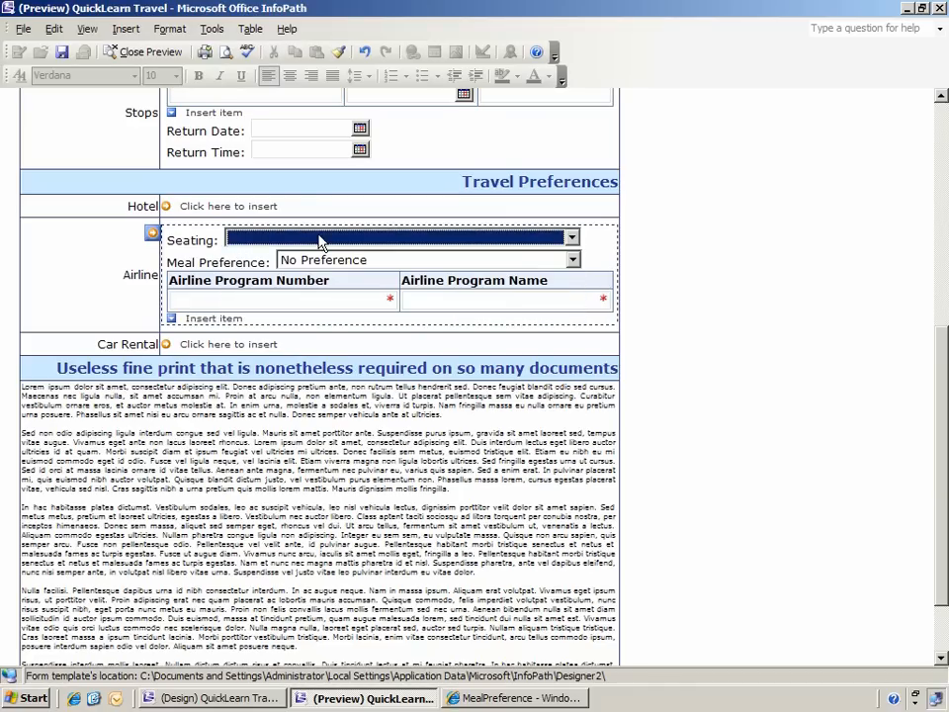
Examine the choices offered by the Meal Preference drop-down in the Airline section, and close the form preview
left_click(376, 261)
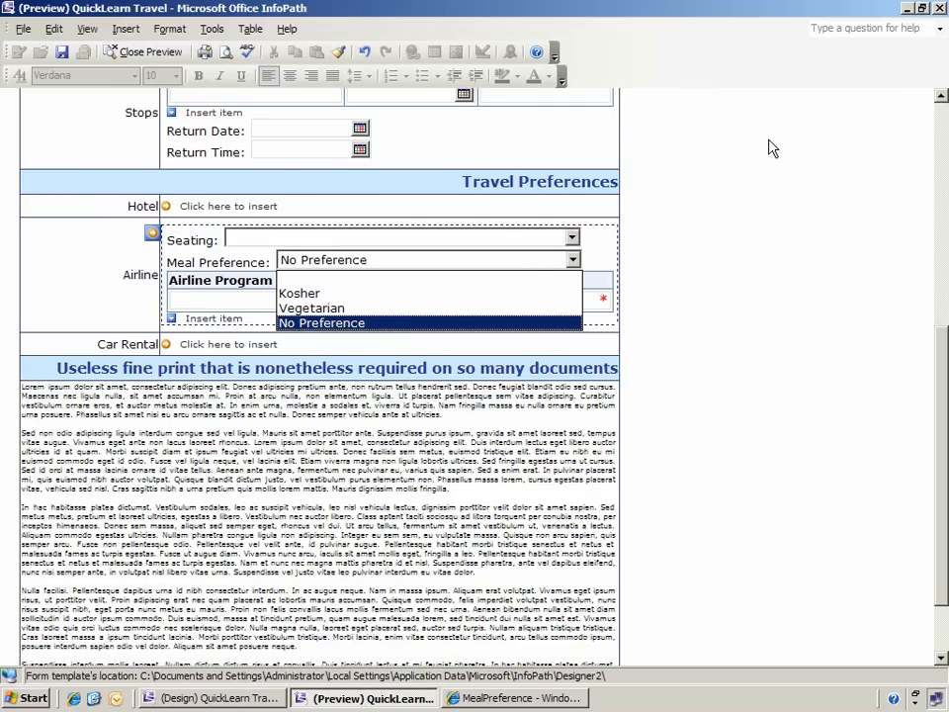
left_click(938, 9)
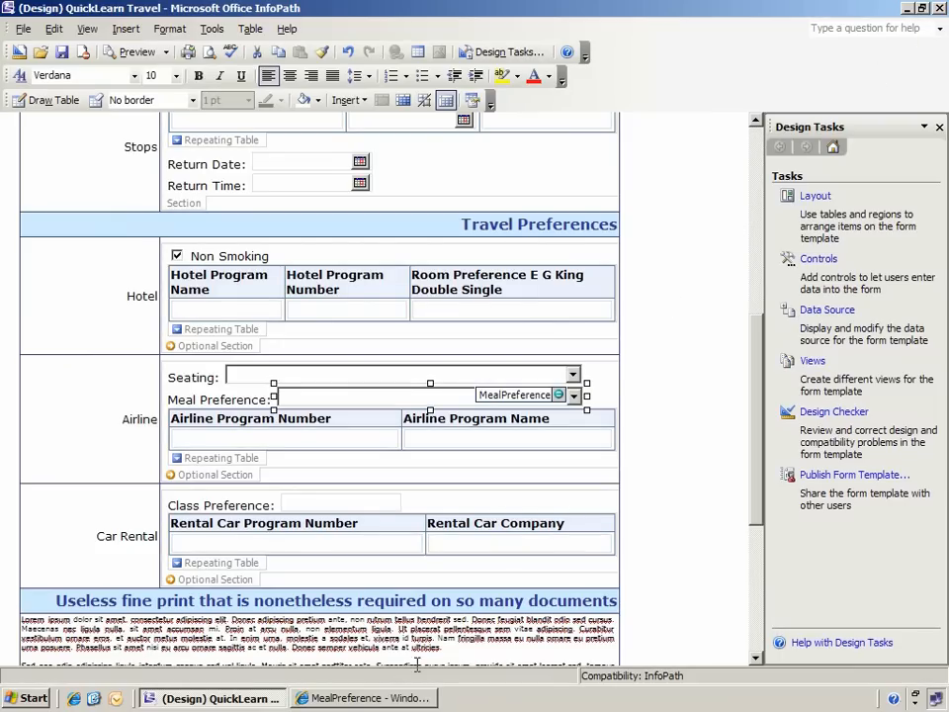
Switch to the MealPreference list in Internet Explorer and add a new item with the MealType Halaal
left_click(407, 704)
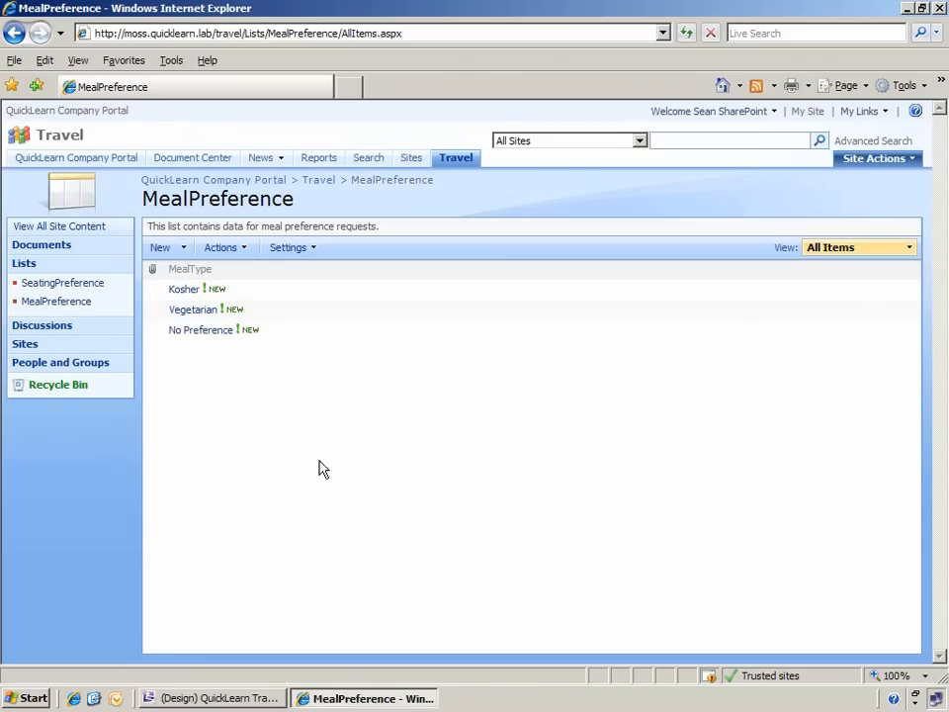
left_click(164, 250)
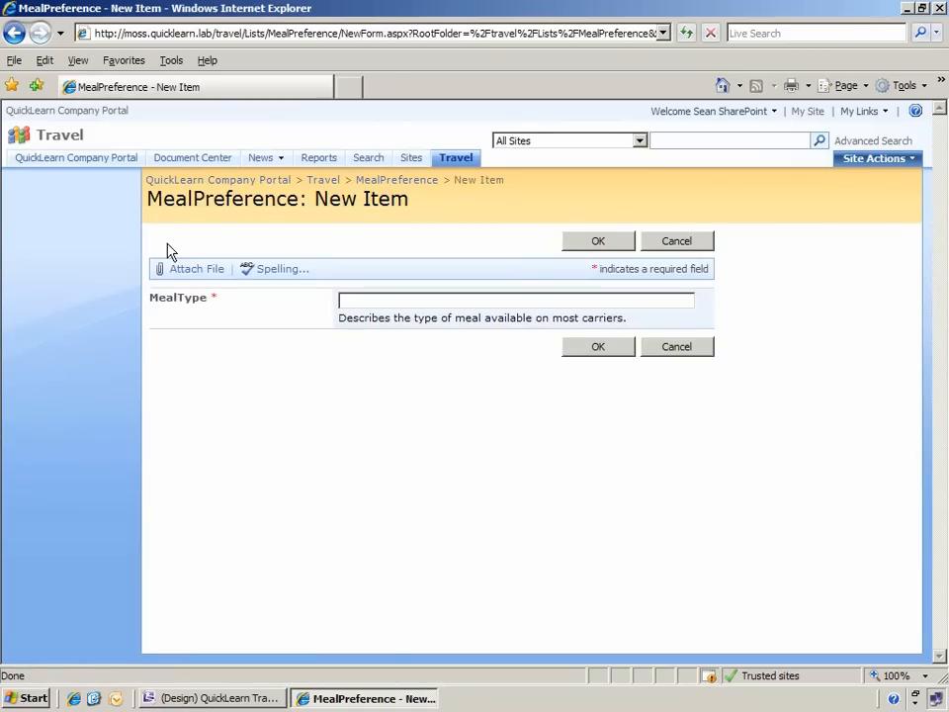
type("Halaal")
left_click(581, 352)
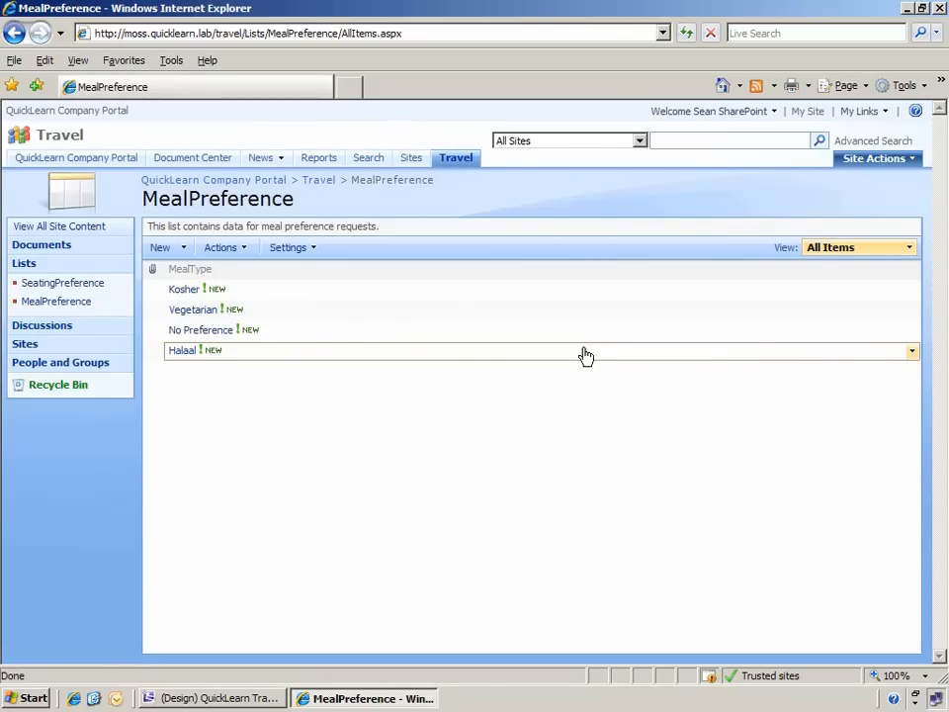
Return to the travel form's design in InfoPath and preview it again, allowing the data connection
left_click(250, 700)
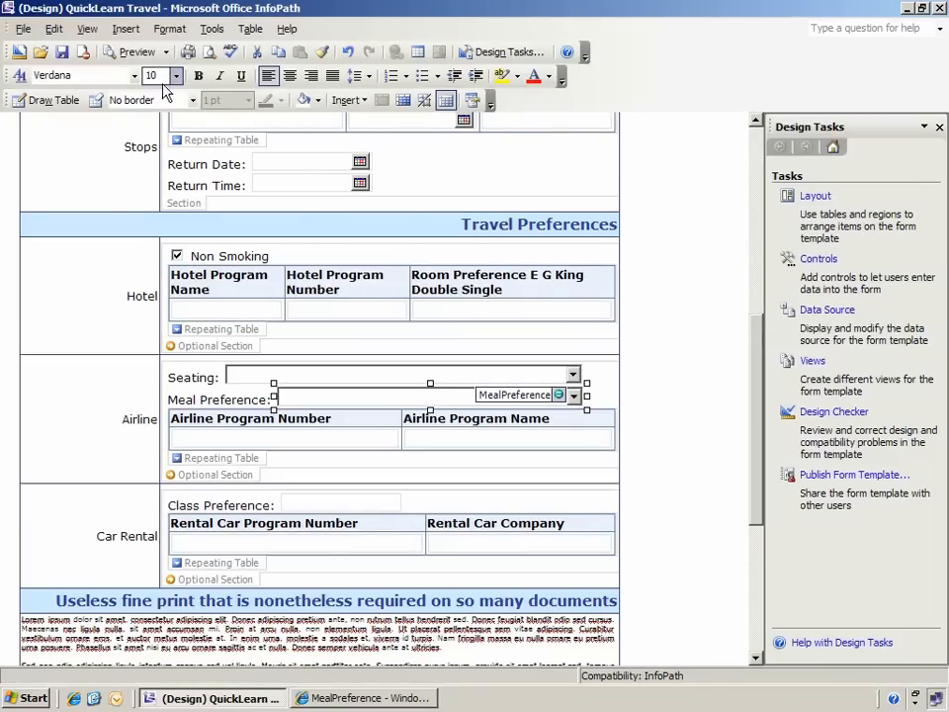
left_click(138, 52)
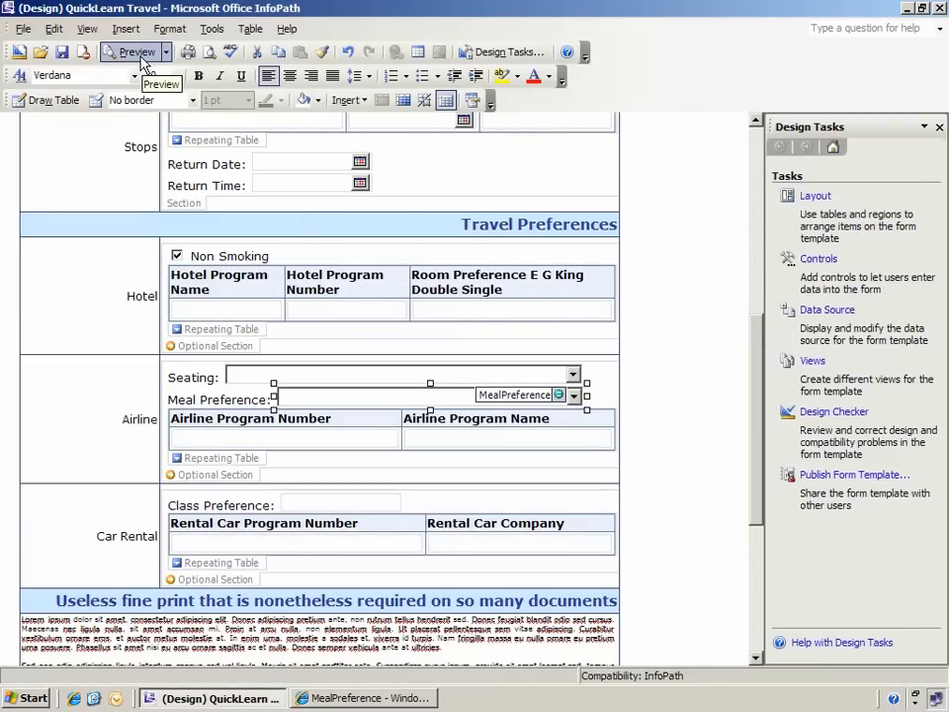
key("Left")
key("Return")
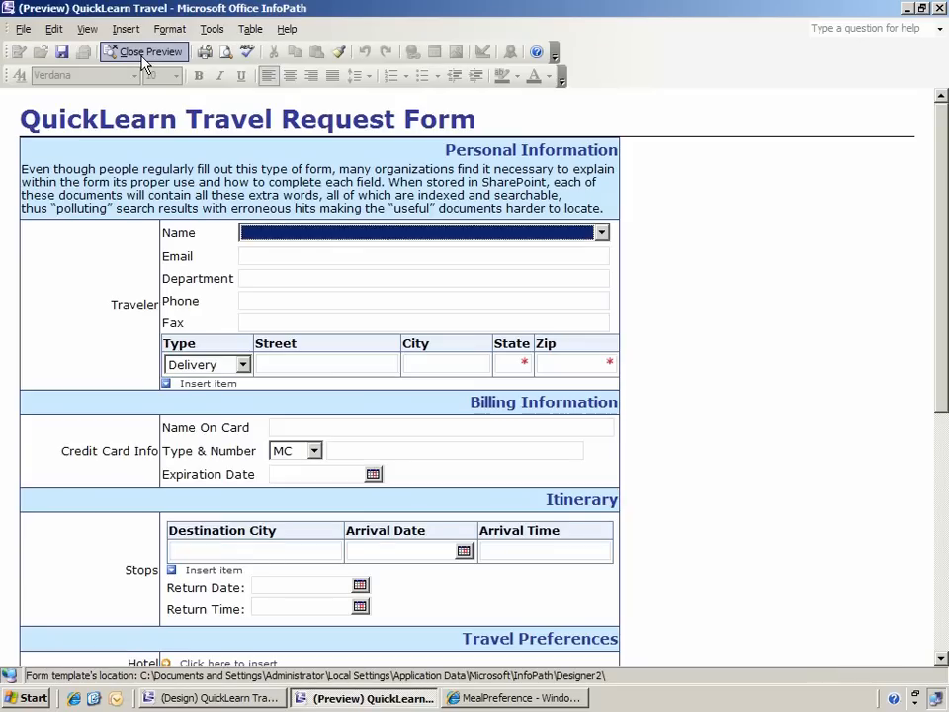
Insert the optional Airline section in the previewed form and choose Halaal as the Meal Preference
left_click(942, 459)
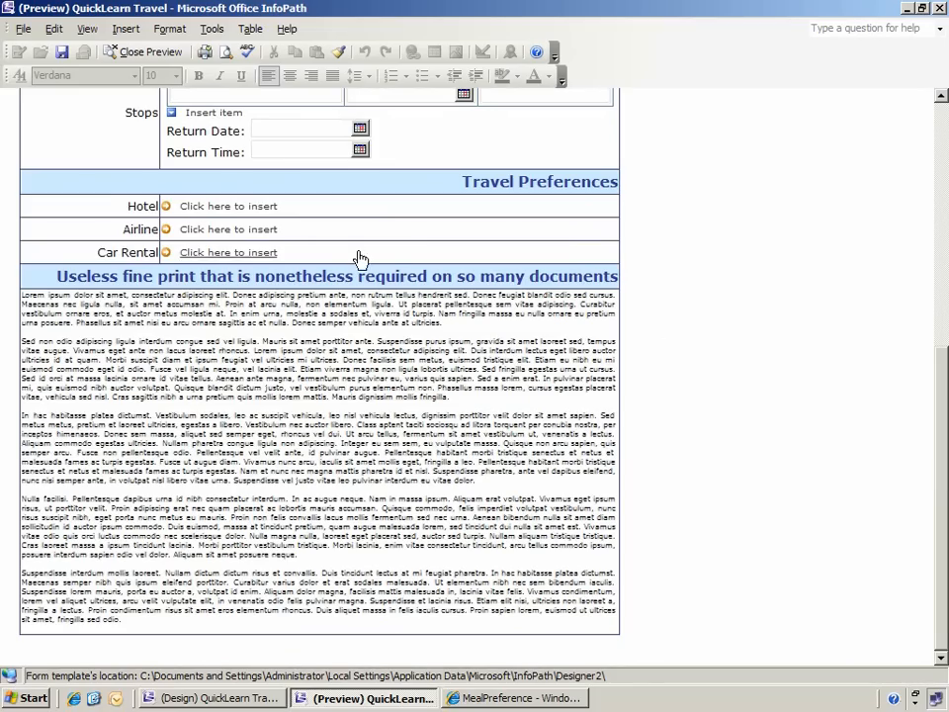
left_click(271, 238)
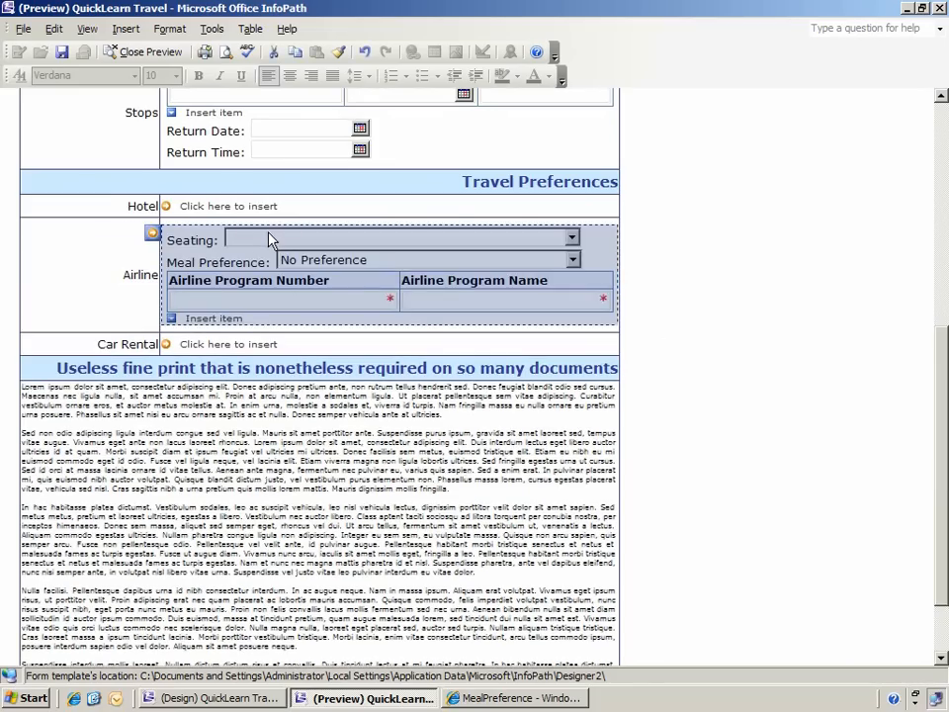
left_click(336, 260)
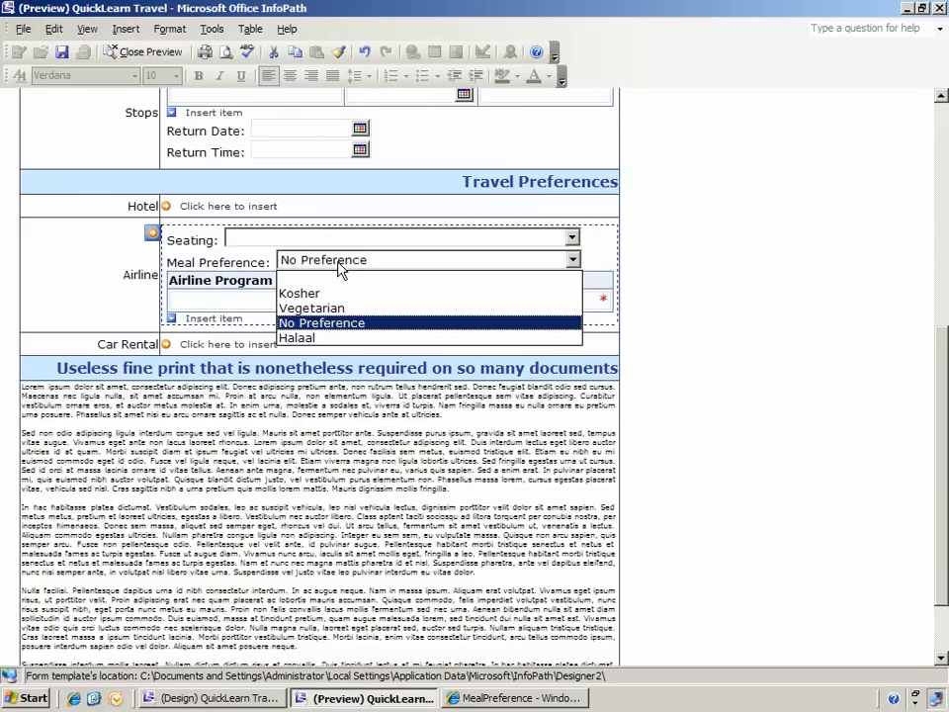
left_click(356, 338)
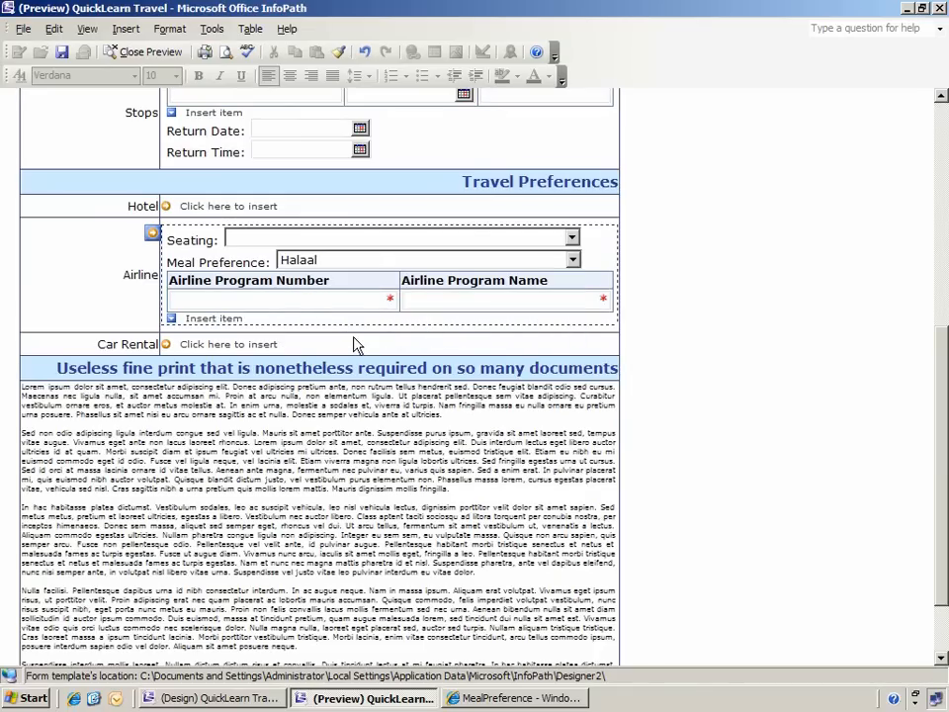